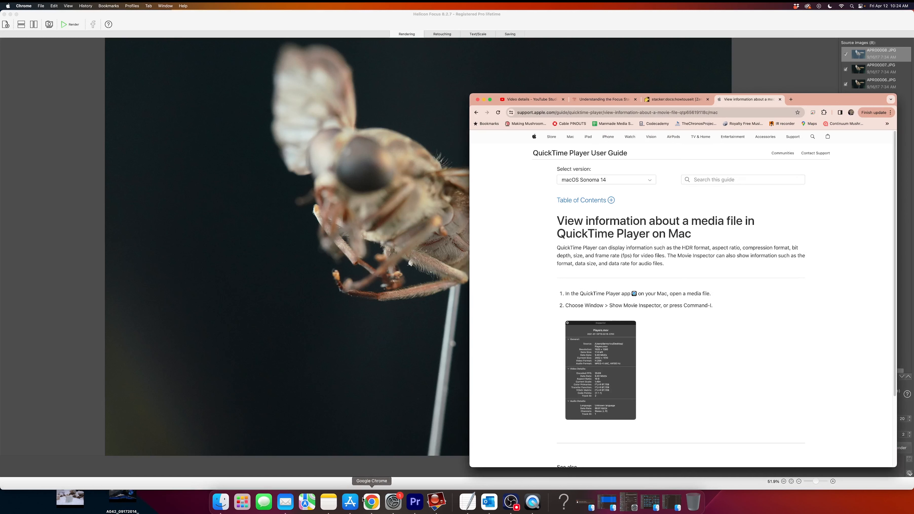
Close the Zerene Stacker and QuickTime guide pages, keep the HeliconSoft parameters page open, and move the browser window over the main image
click(602, 99)
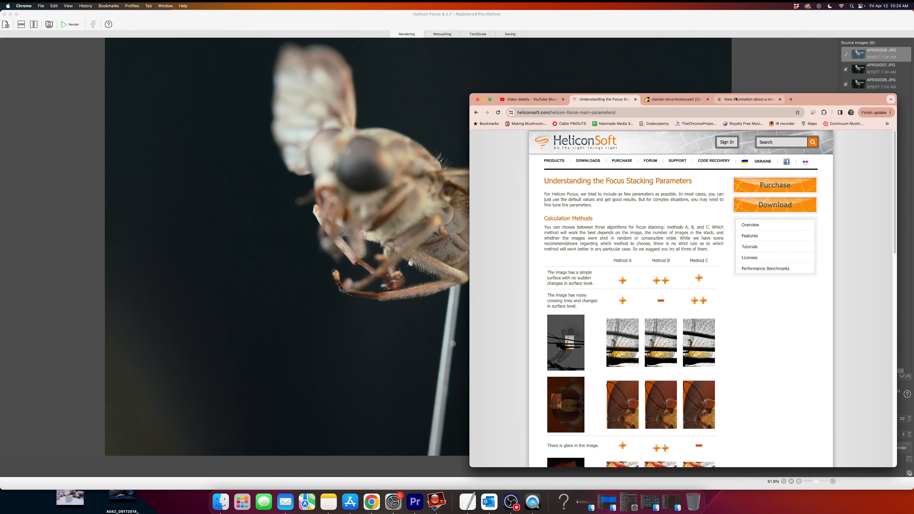
click(693, 100)
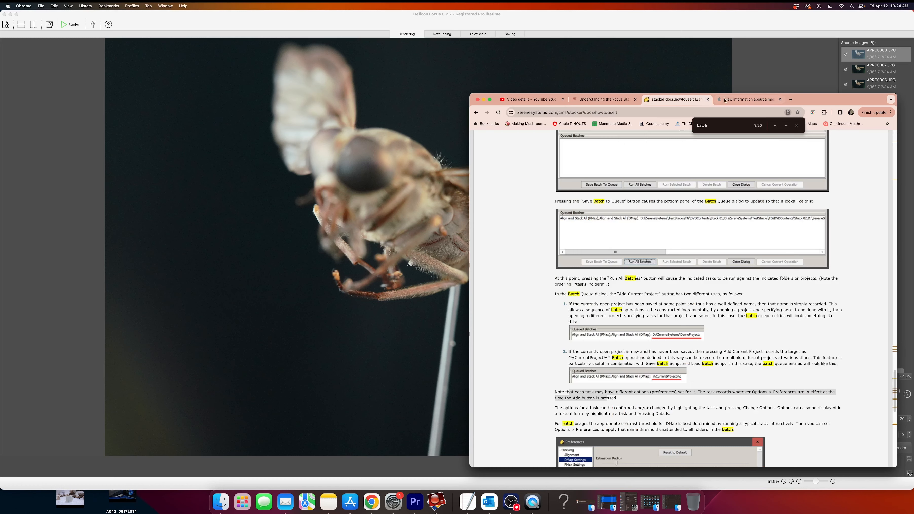
click(707, 99)
click(707, 100)
drag(604, 101, 368, 73)
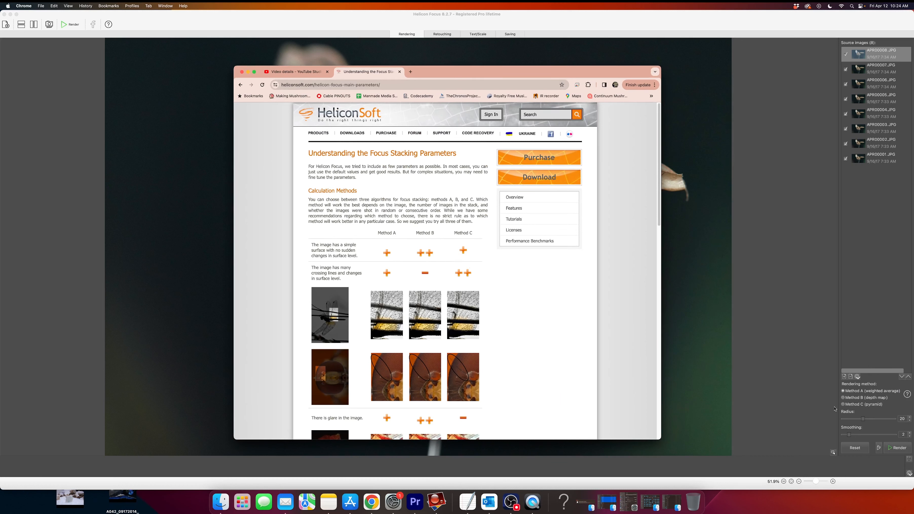
Skim the HeliconSoft guide from calculation methods to alignment parameters, return to its beginning, and minimize the browser
scroll(453, 359, down, 10)
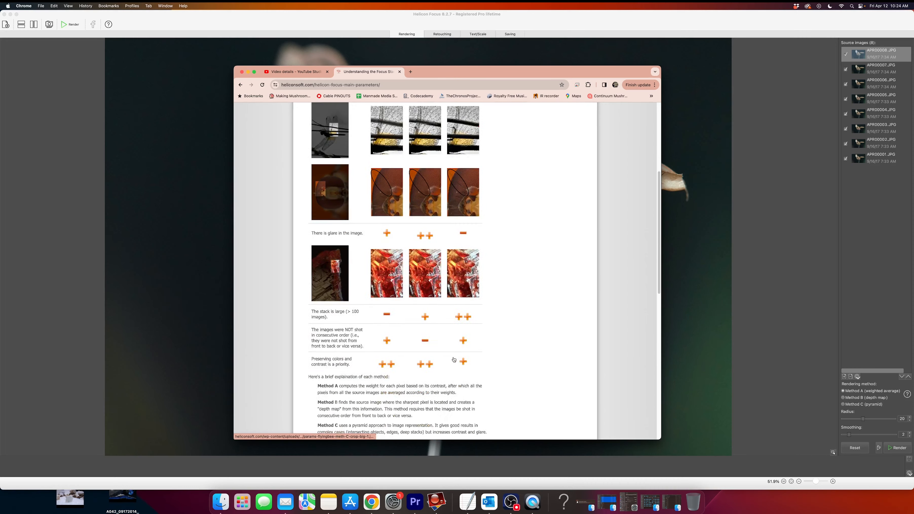
scroll(453, 359, down, 5)
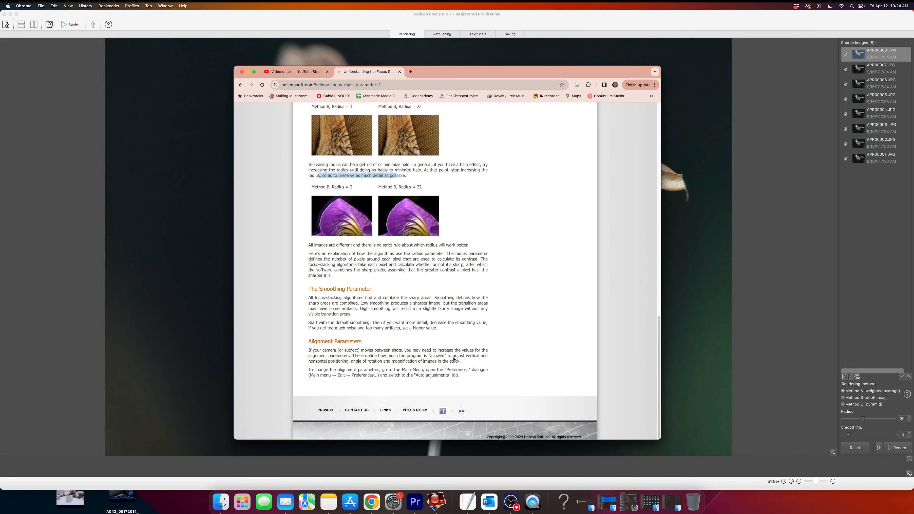
key(Home)
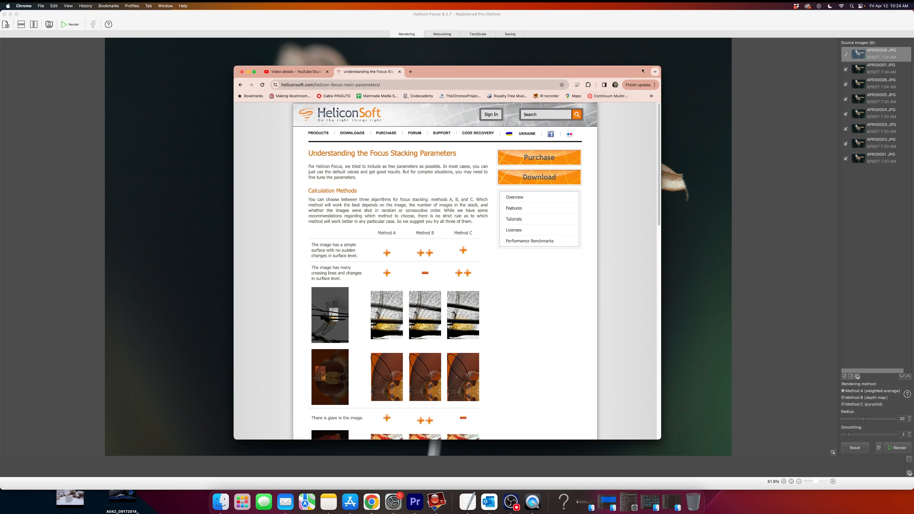
click(247, 72)
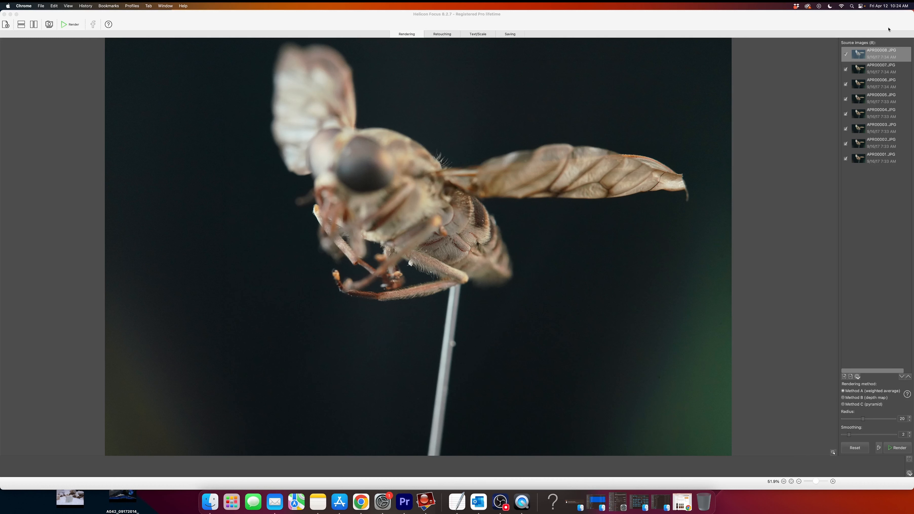
Render the fly stack with Method A (weighted average) and again with Method B (depth map)
click(904, 447)
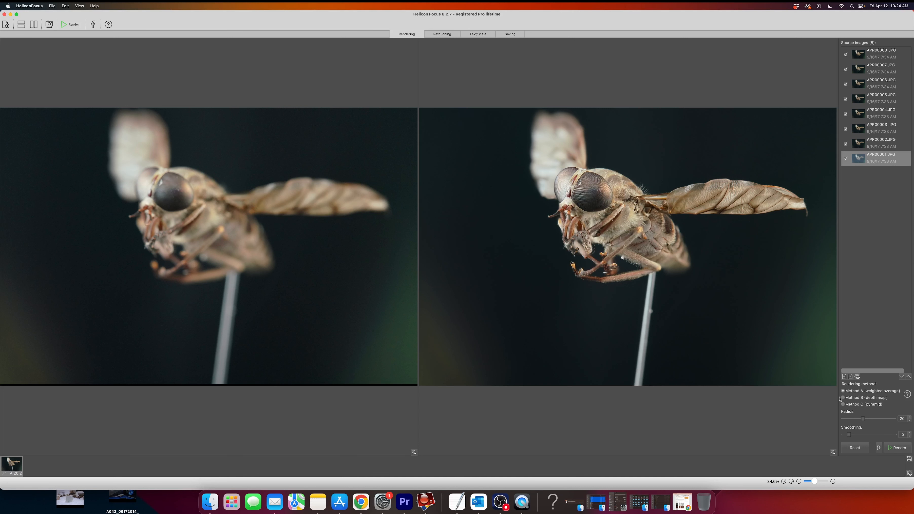
click(886, 449)
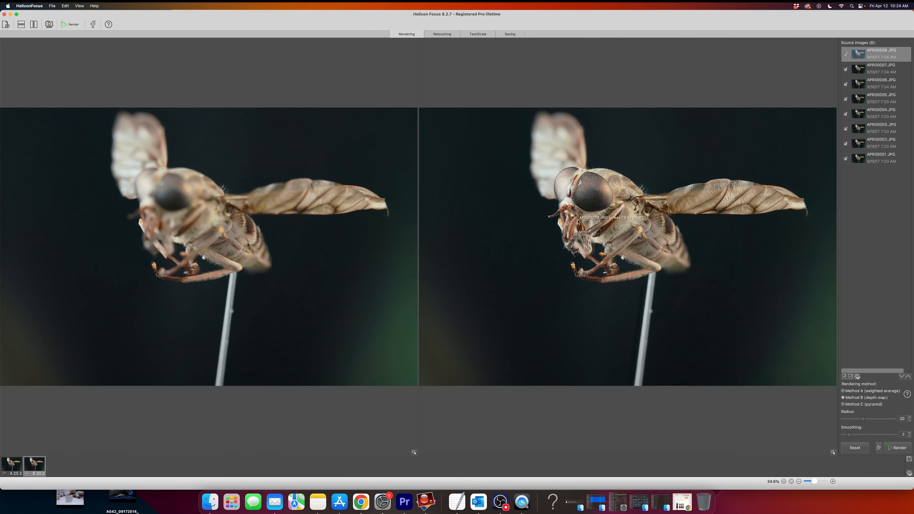
Compare the Method A and Method B outputs by switching between the two results
click(19, 469)
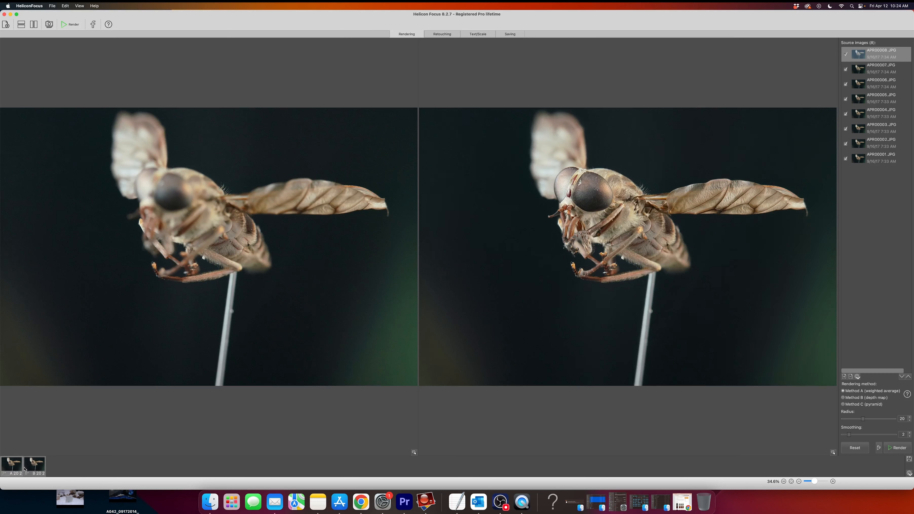
click(23, 468)
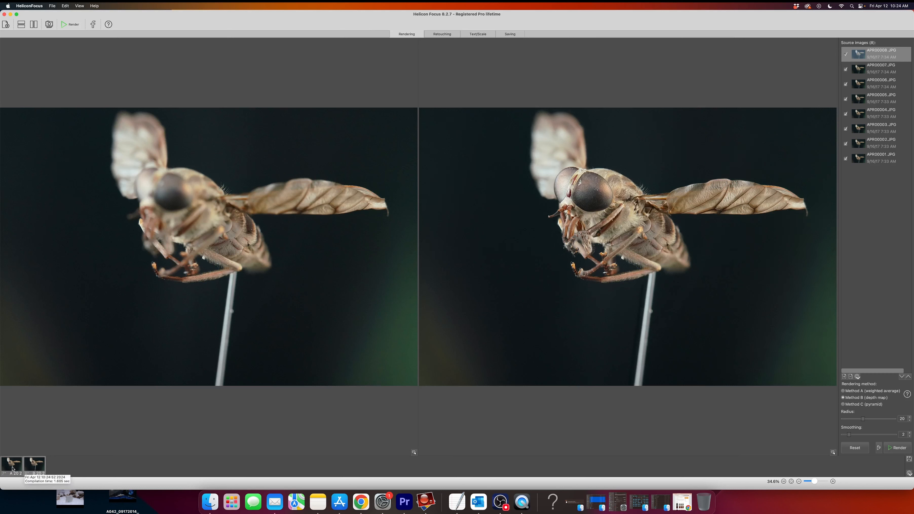
key(Left)
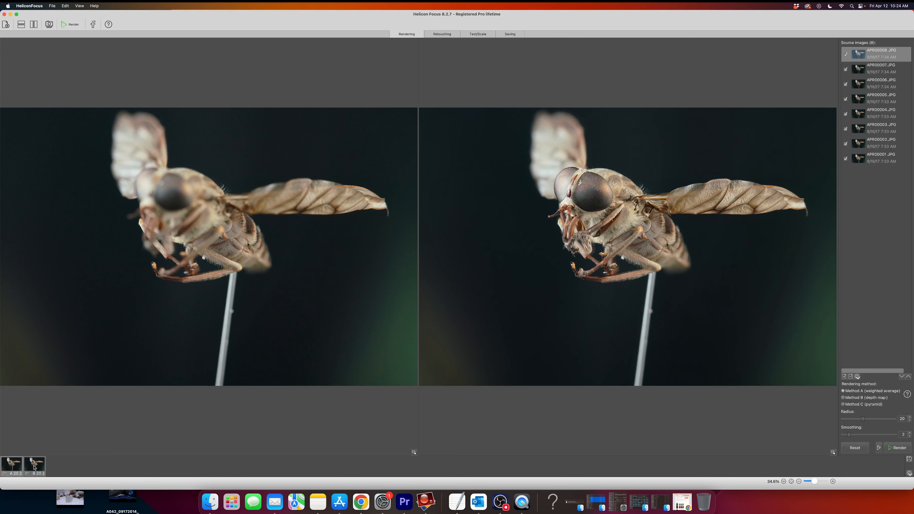
click(34, 467)
Render the stack with Method C (pyramid) and magnify the fly's mouthparts in the result
click(861, 404)
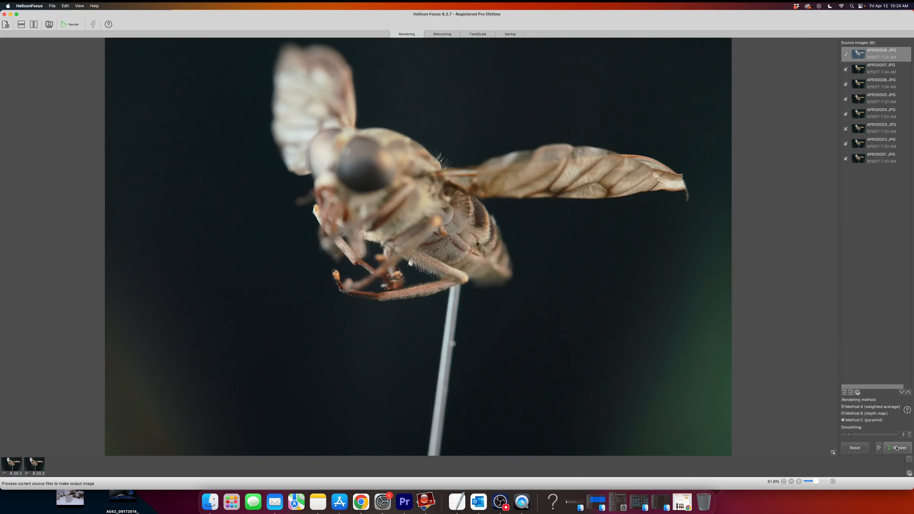
click(897, 447)
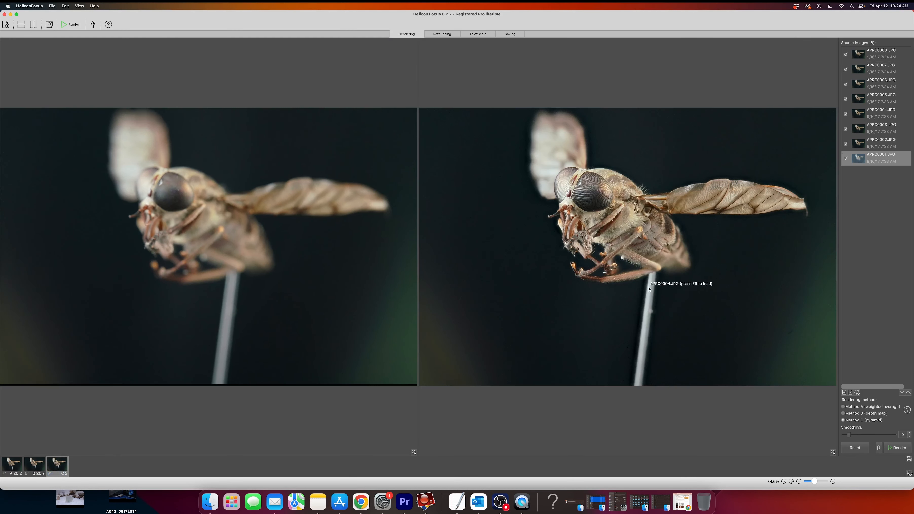
click(577, 247)
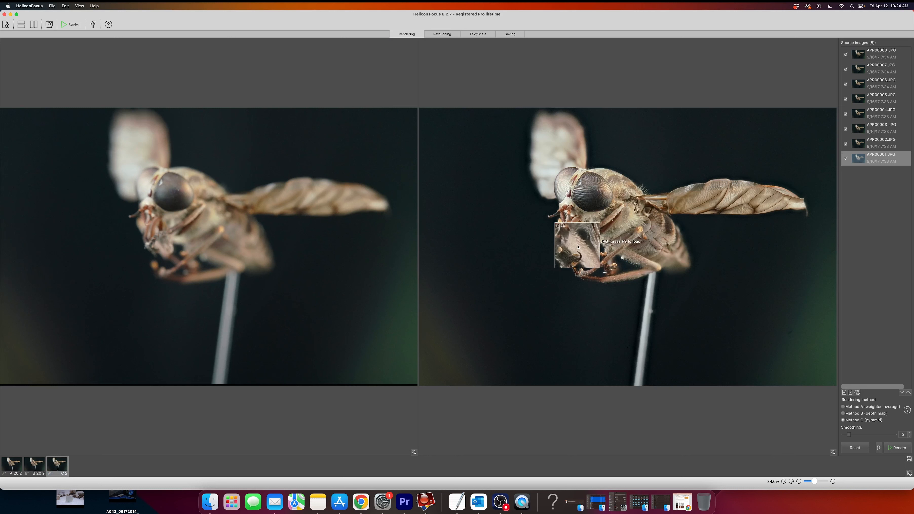
drag(578, 247, 580, 247)
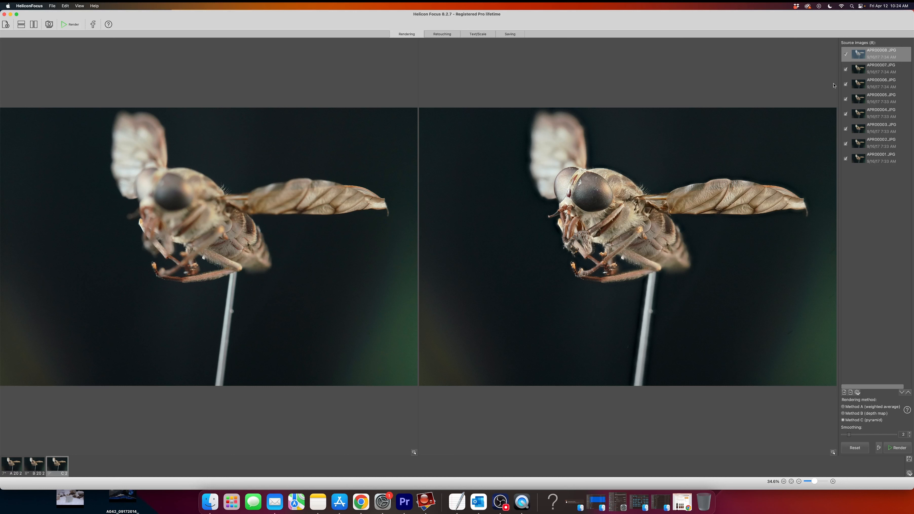
Open the Method C output for retouching, show its depth map, and switch back to the source map
click(442, 34)
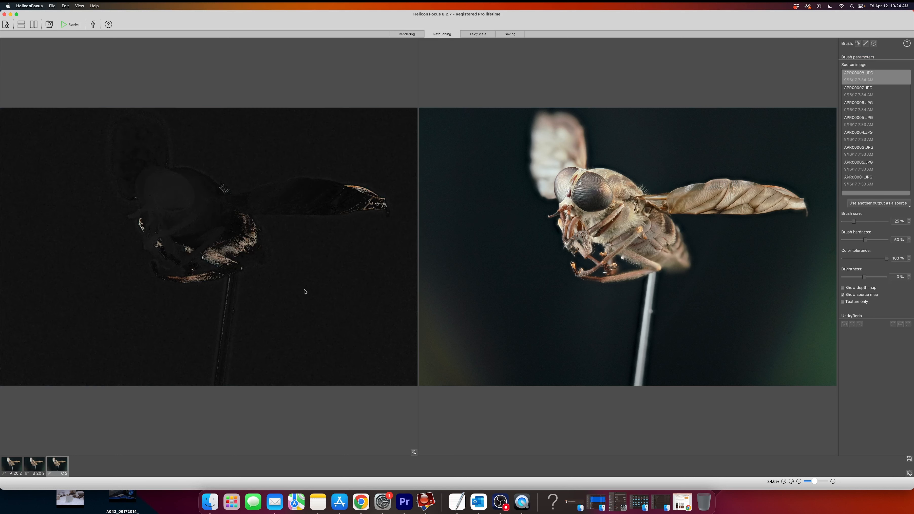
click(851, 288)
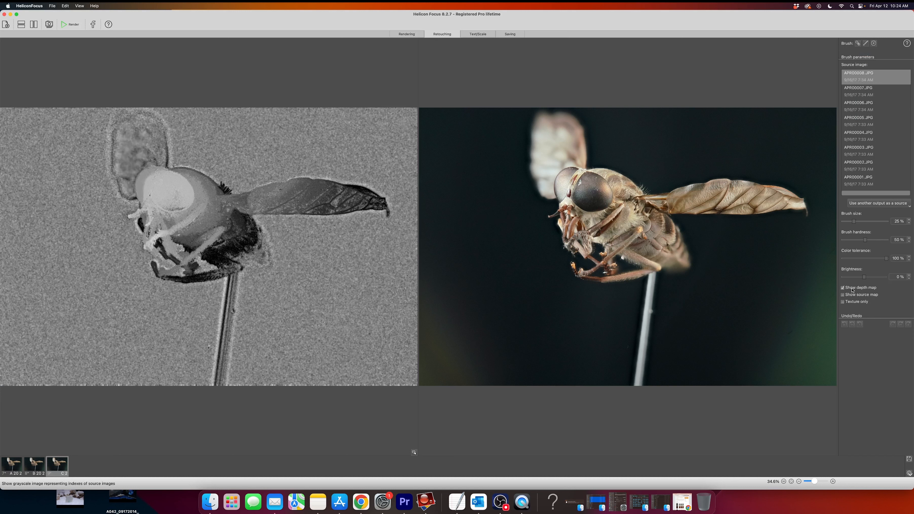
click(847, 295)
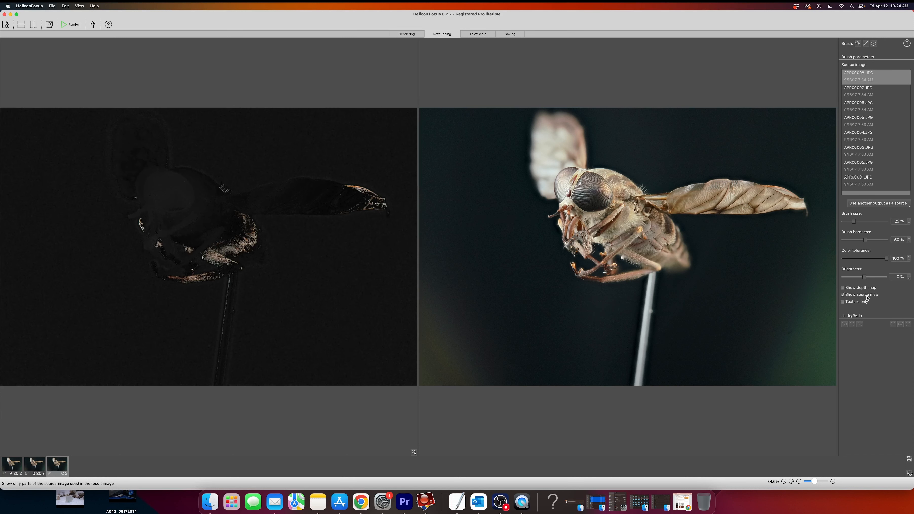
Open the Method B output for retouching and examine the source maps of APR00007 through APR00003, ending back on APR00008
click(30, 466)
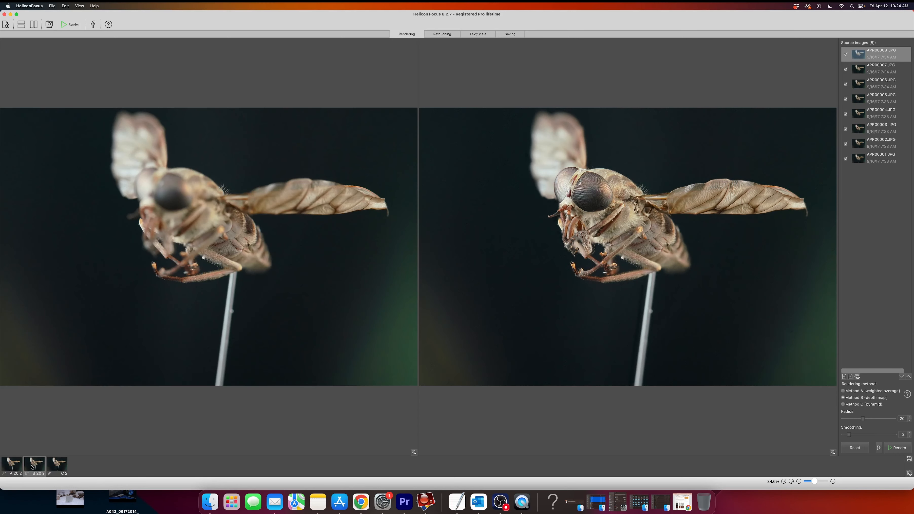
click(443, 34)
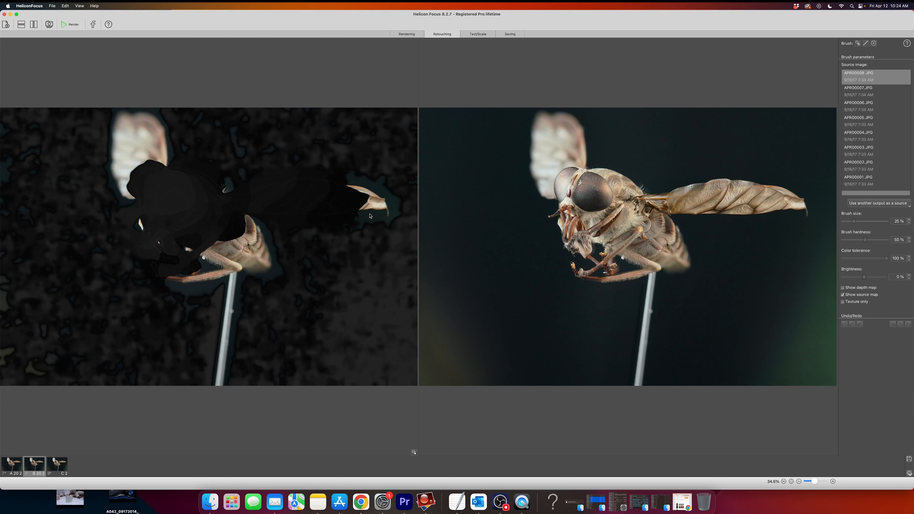
click(861, 96)
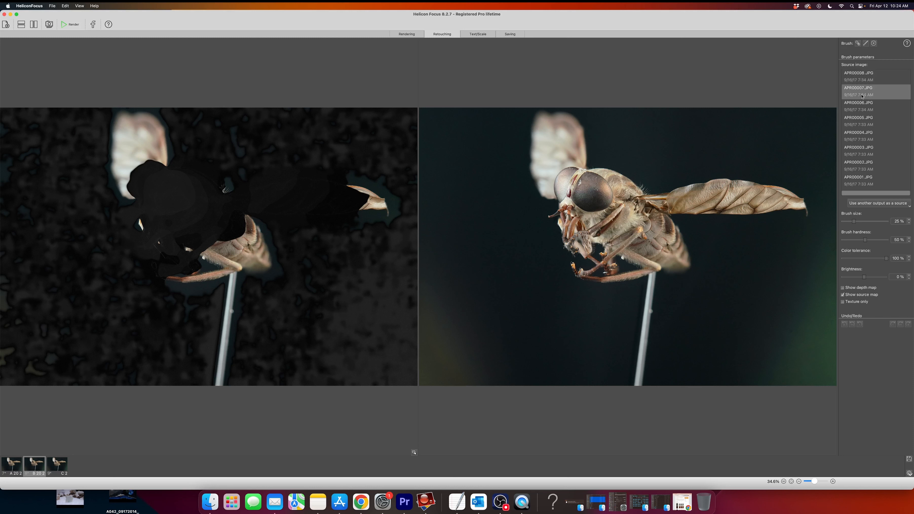
click(862, 112)
click(865, 125)
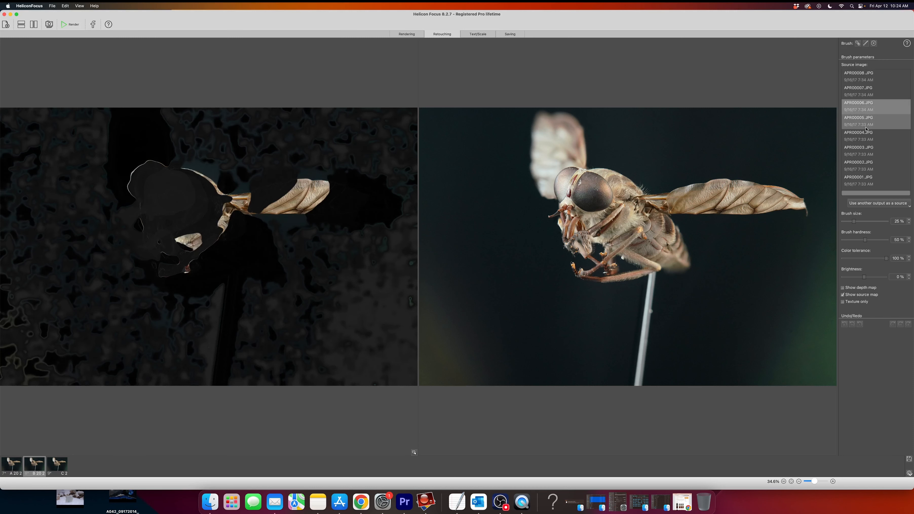
click(865, 136)
click(864, 149)
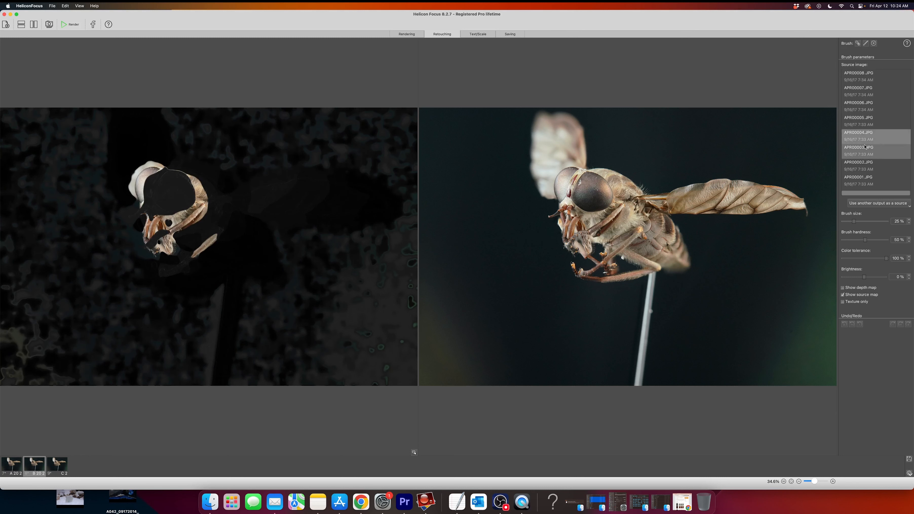
click(861, 76)
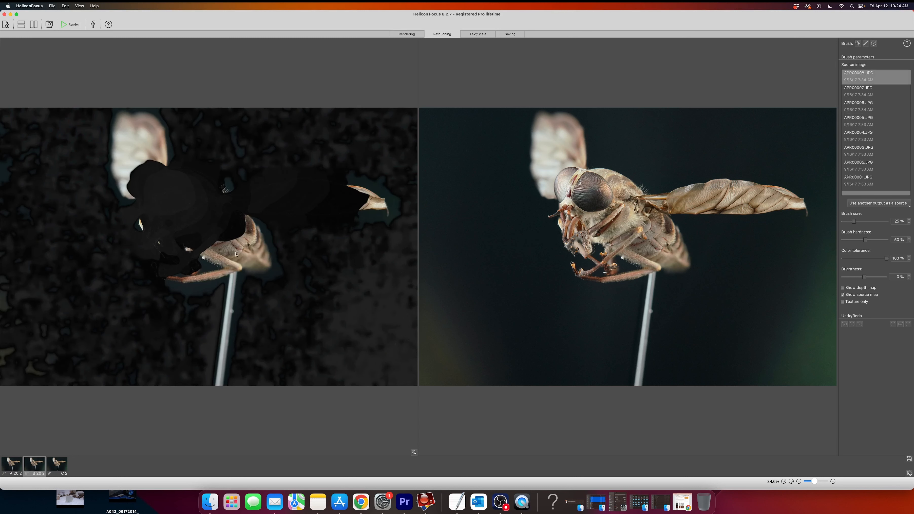
Examine which parts of APR00006, APR00005 and APR00004 the Method B output uses, and return to the Method C output
click(894, 108)
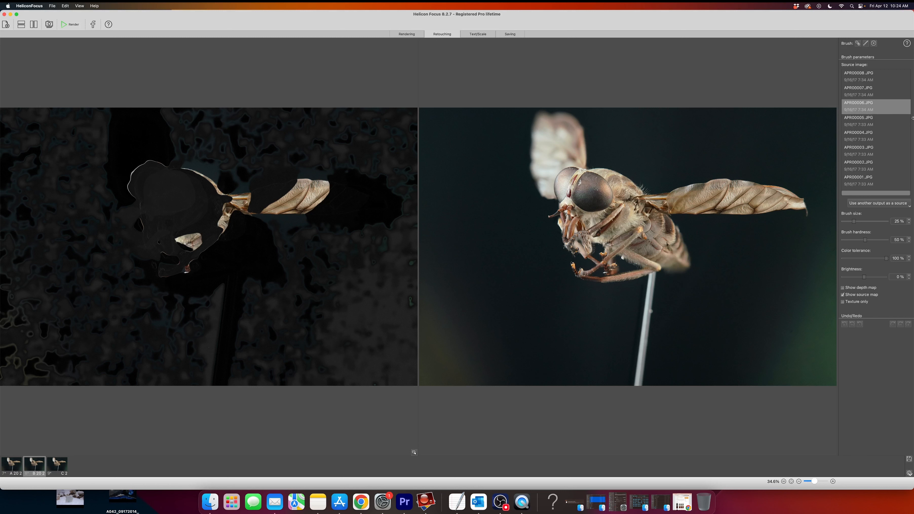
click(881, 124)
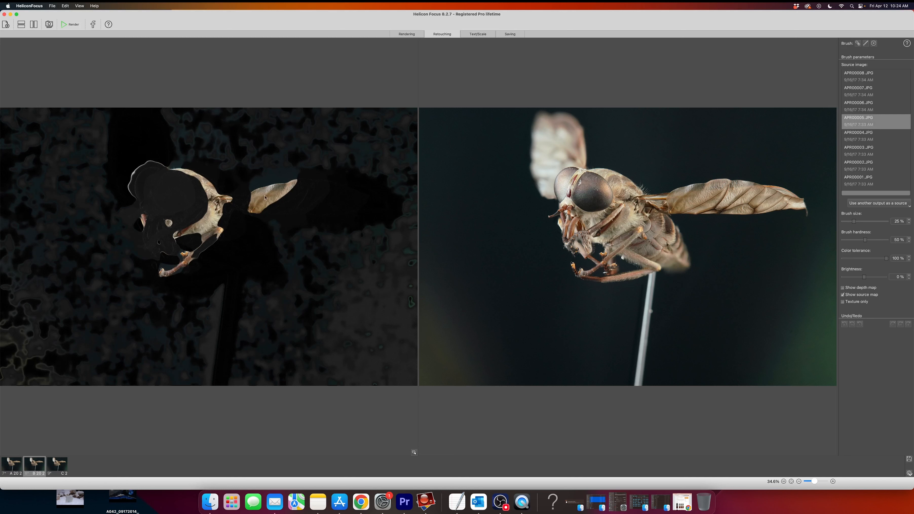
click(870, 140)
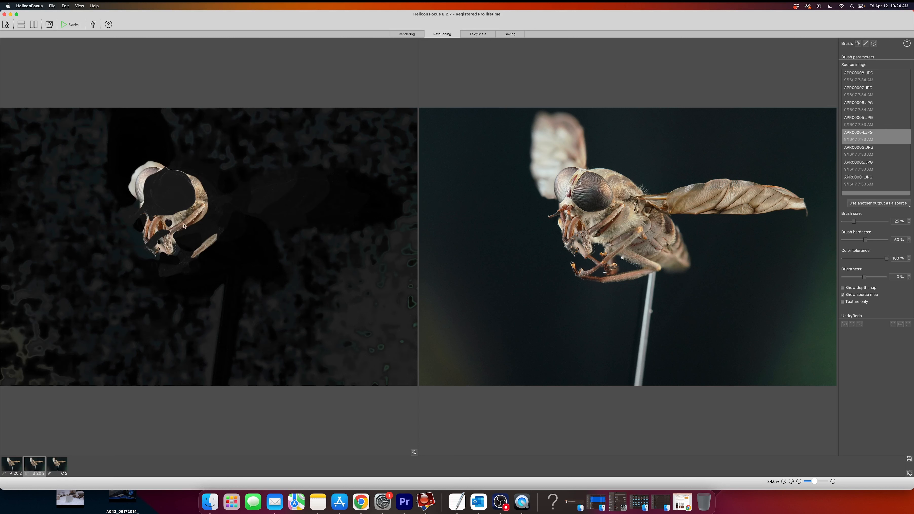
mouse_move(184, 212)
mouse_down()
mouse_move(177, 215)
mouse_move(195, 203)
mouse_move(210, 212)
mouse_move(195, 203)
mouse_up()
click(52, 465)
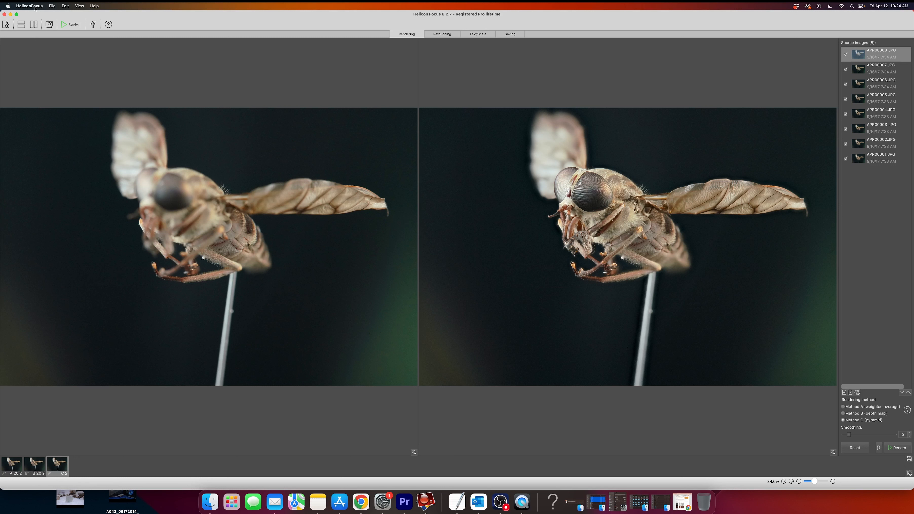
Start a batch process and add the SET 2 folder from fly march 2 as its source
click(29, 6)
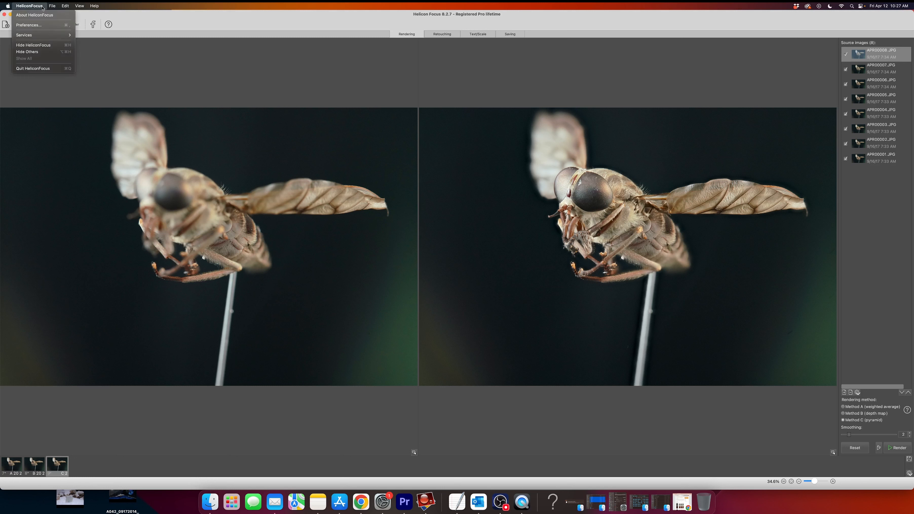
mouse_move(48, 7)
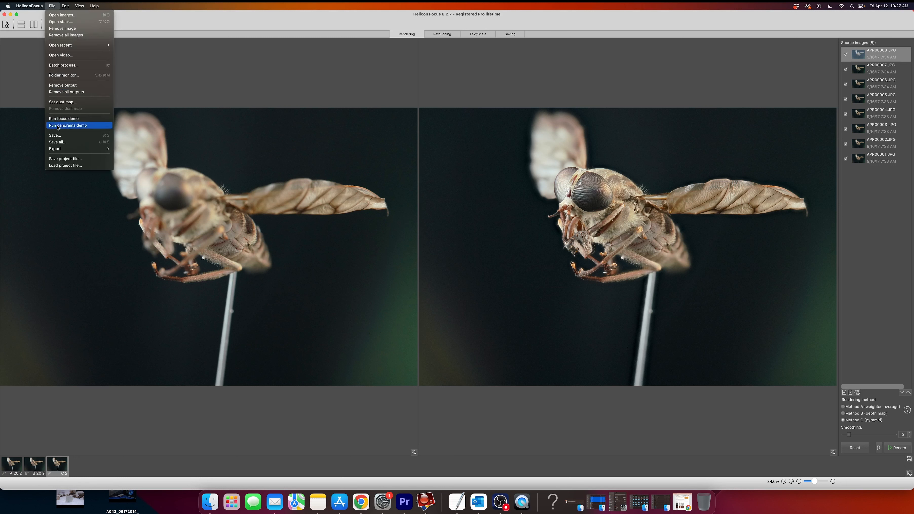
click(64, 65)
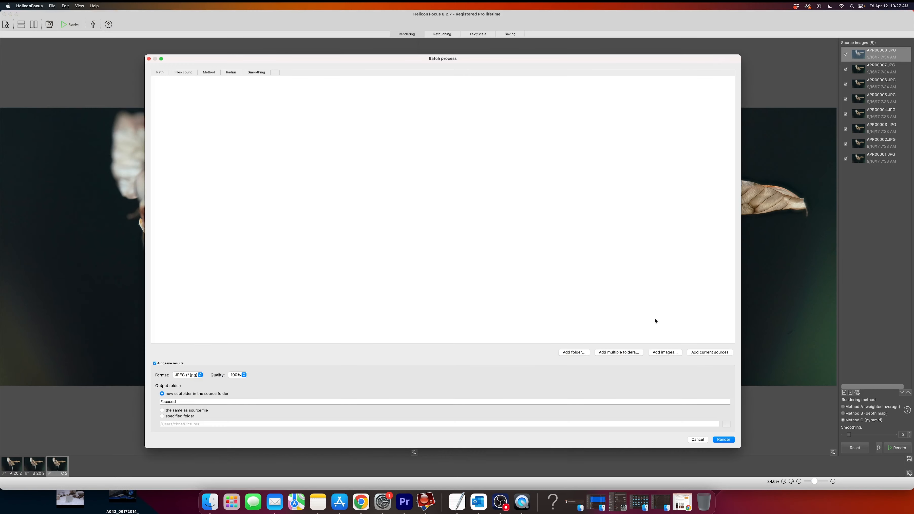
click(580, 352)
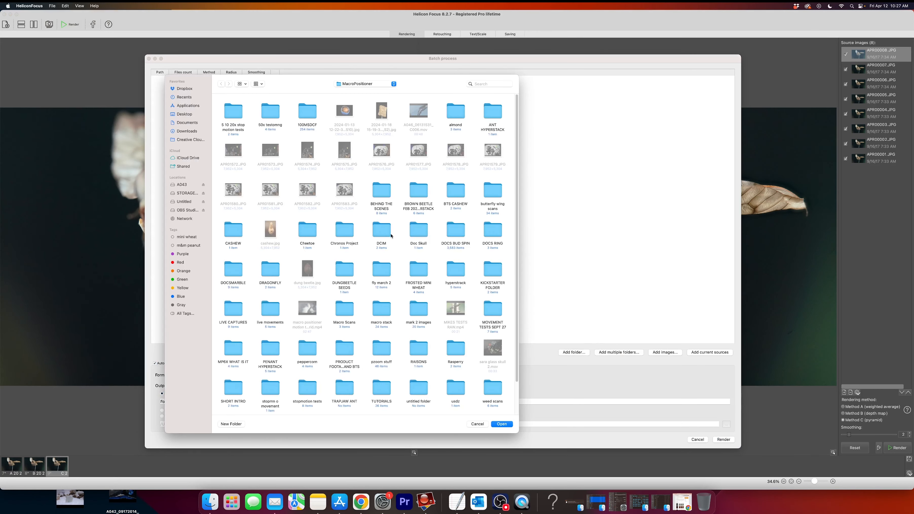
click(384, 231)
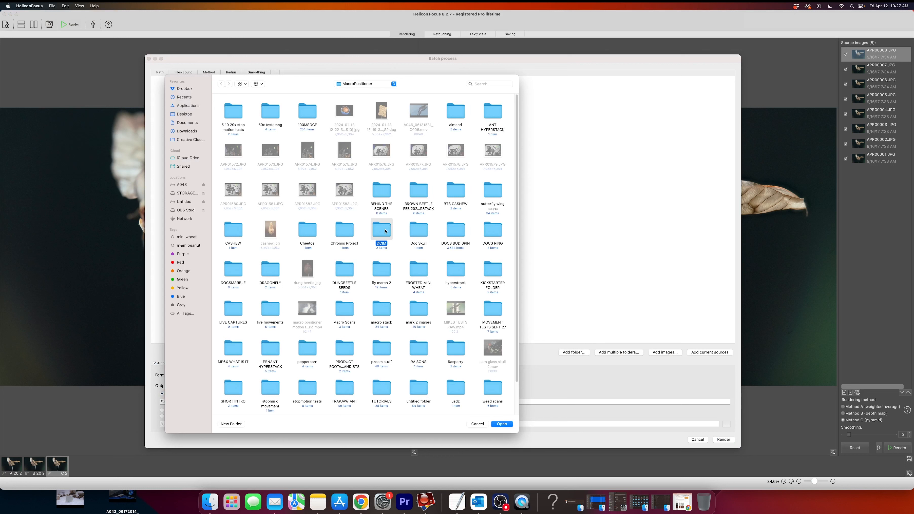
double_click(381, 278)
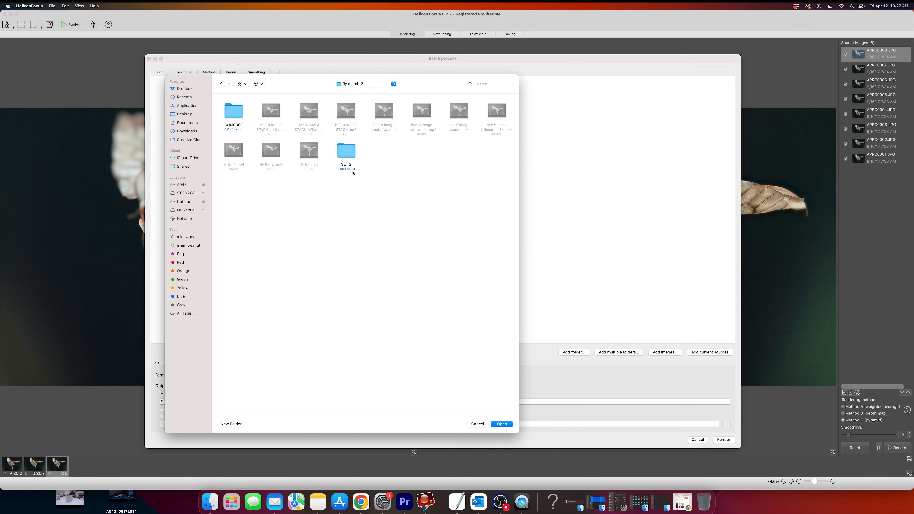
click(349, 156)
click(505, 424)
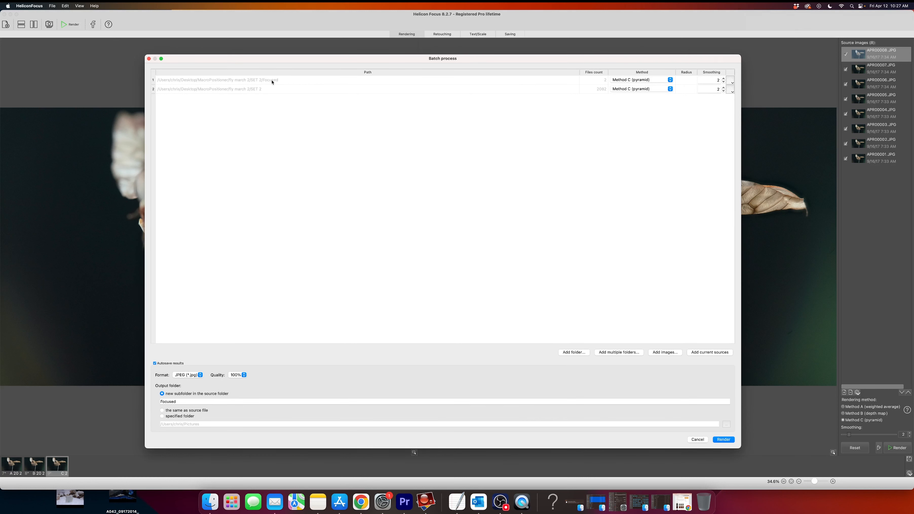
Remove the Focused subfolder's stack from the batch and split the SET 2 stack by image count into stacks of 8 images
click(733, 82)
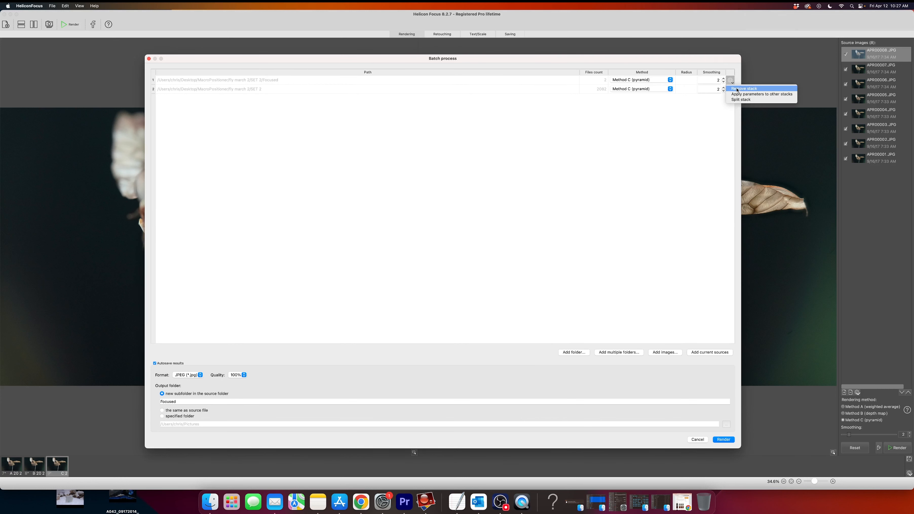
click(736, 90)
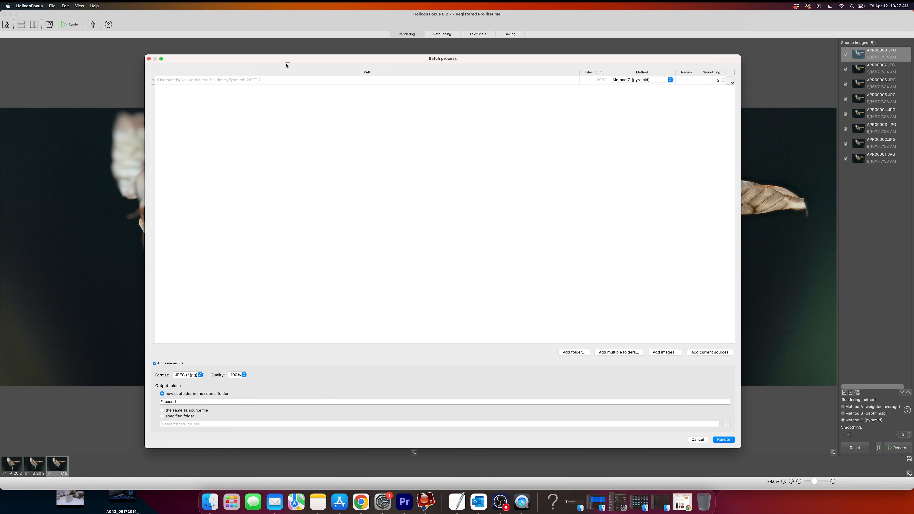
click(731, 82)
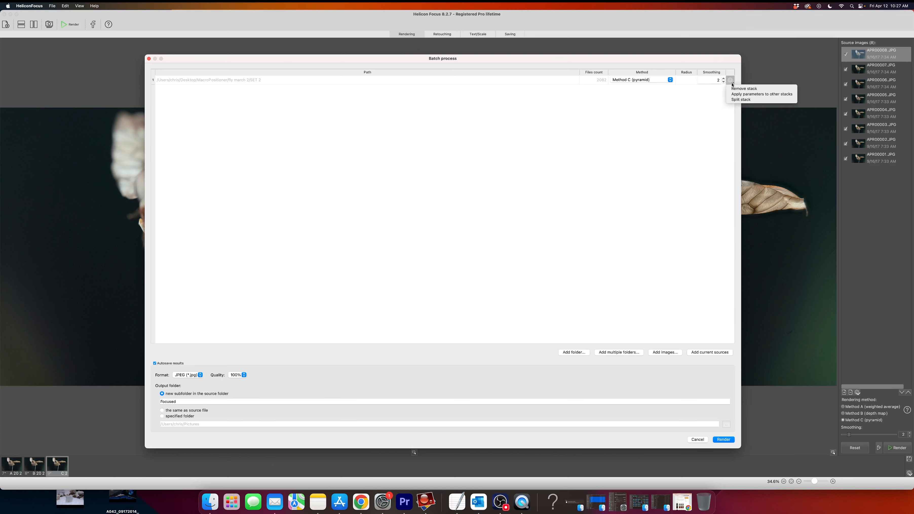
click(739, 100)
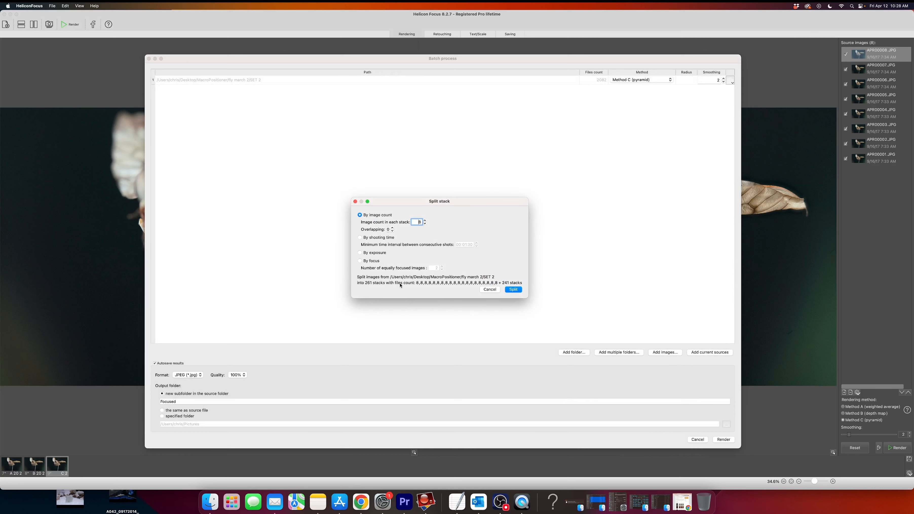
click(515, 291)
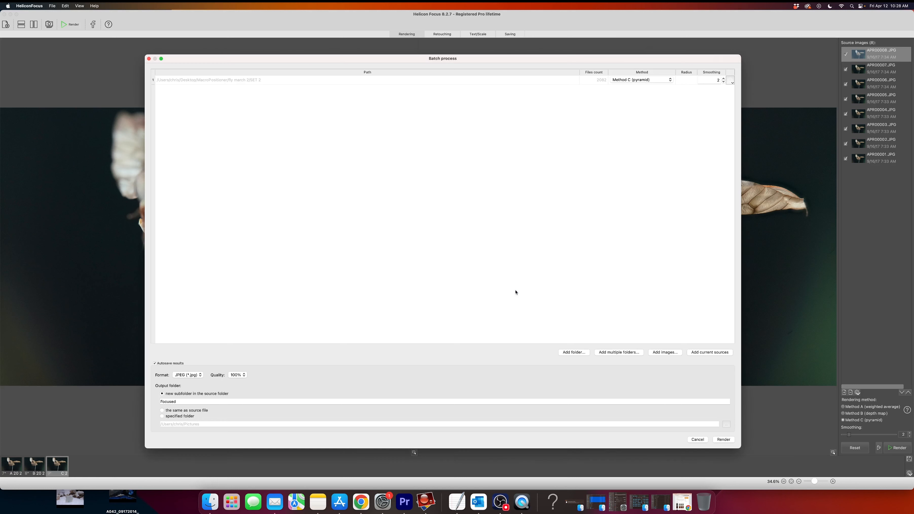
Name the new output subfolder FocusedSET2, render the batch, and look through the strip of rendered outputs
click(427, 401)
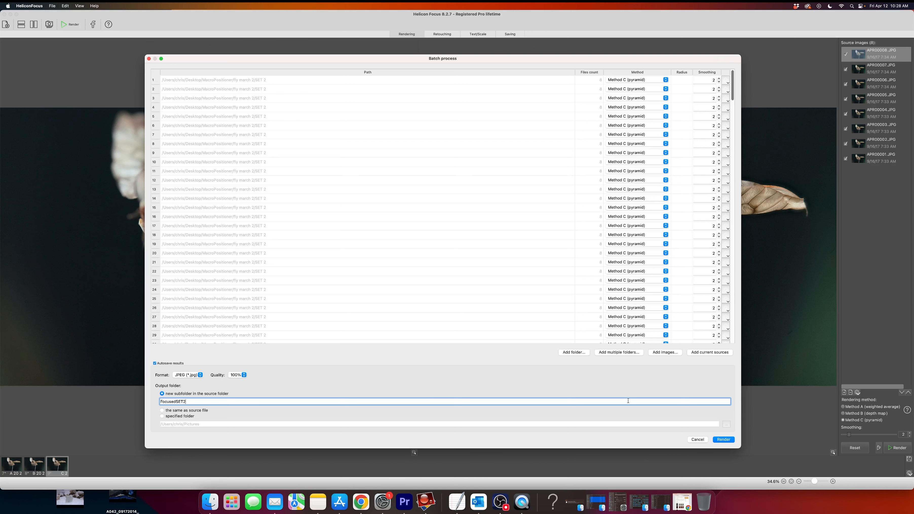
click(727, 440)
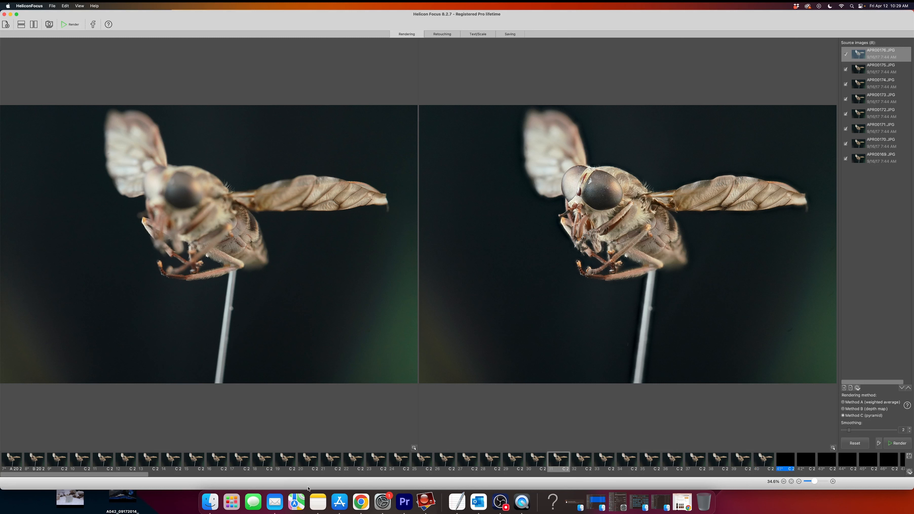
click(499, 506)
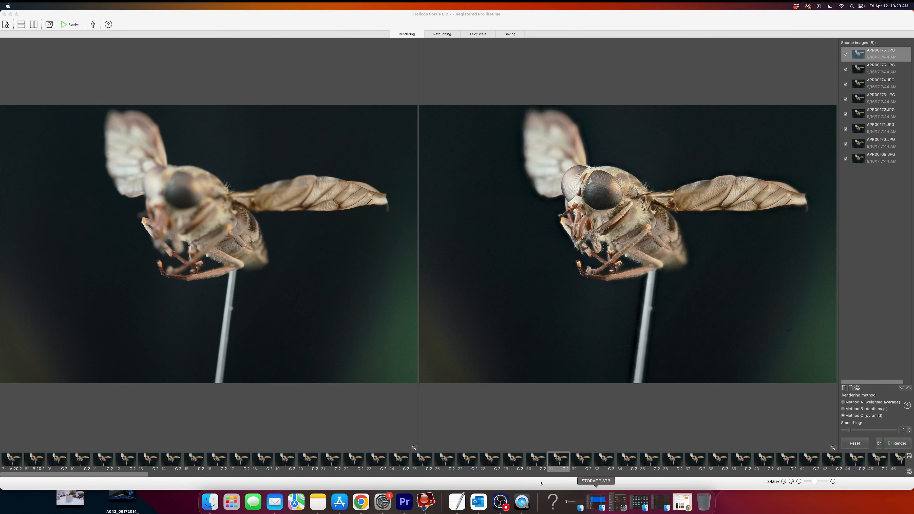
click(299, 474)
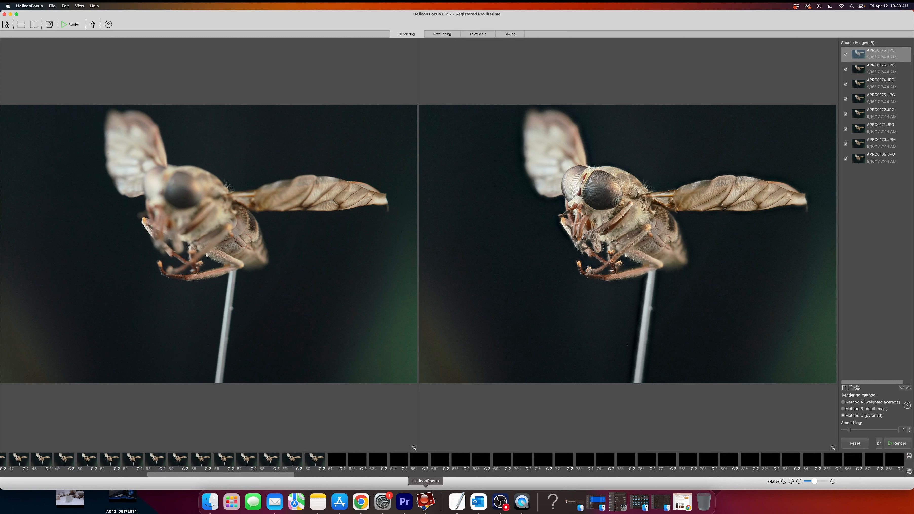
Switch to Premiere Pro and dismiss both the media search and the linking of missing clips
click(403, 502)
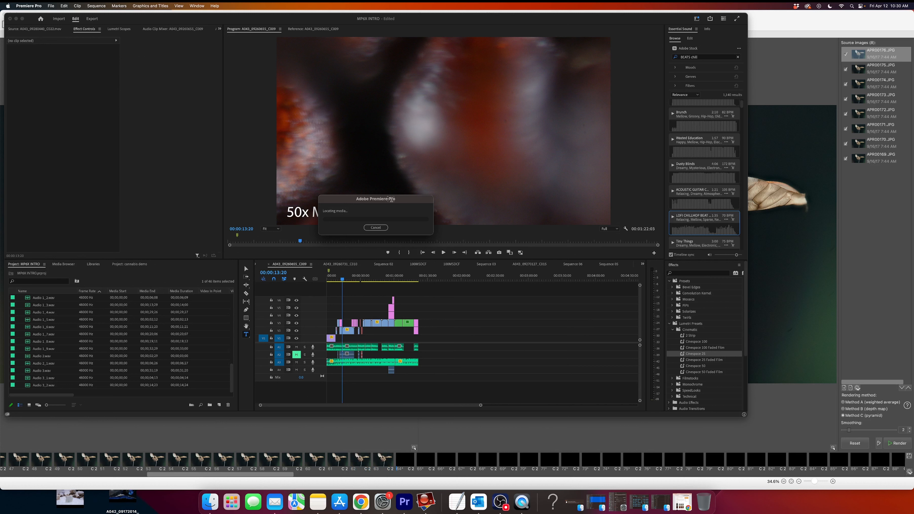
drag(388, 200, 355, 199)
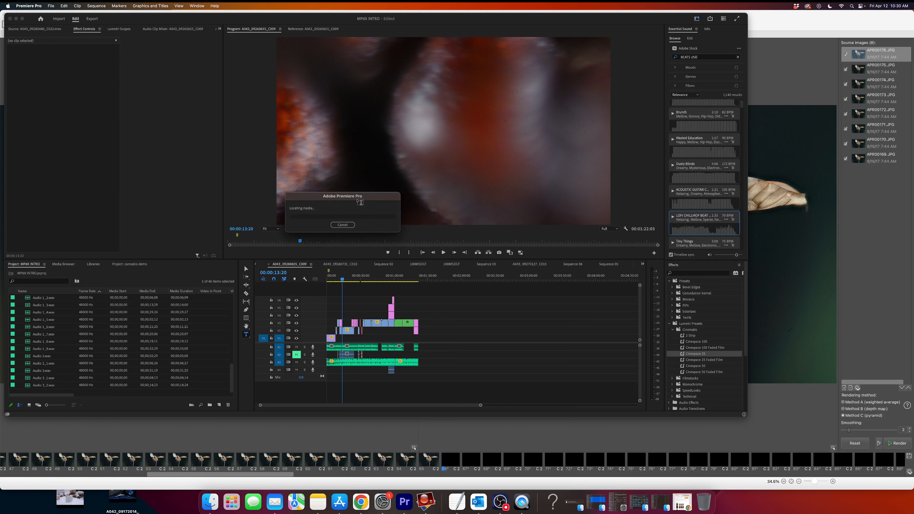
click(344, 225)
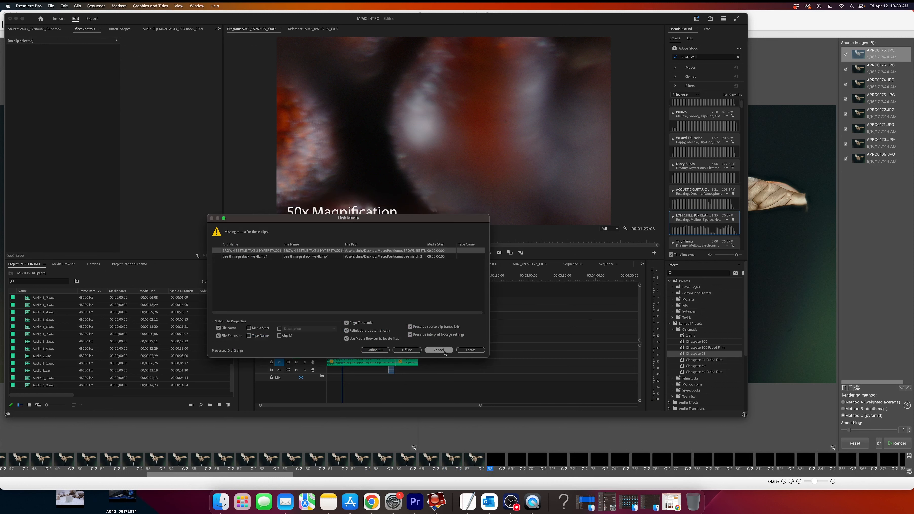
click(439, 349)
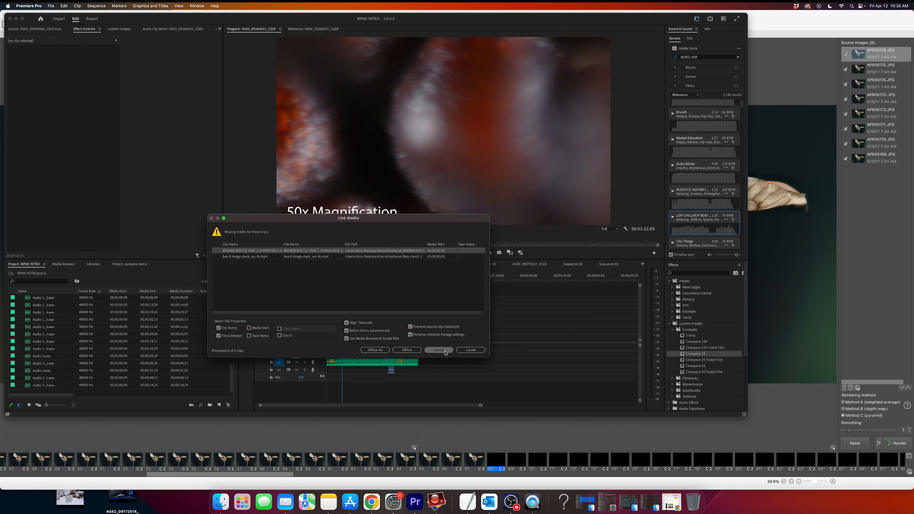
Create a new empty Premiere Pro project named FLYHYPERSTACK
click(51, 6)
mouse_move(54, 15)
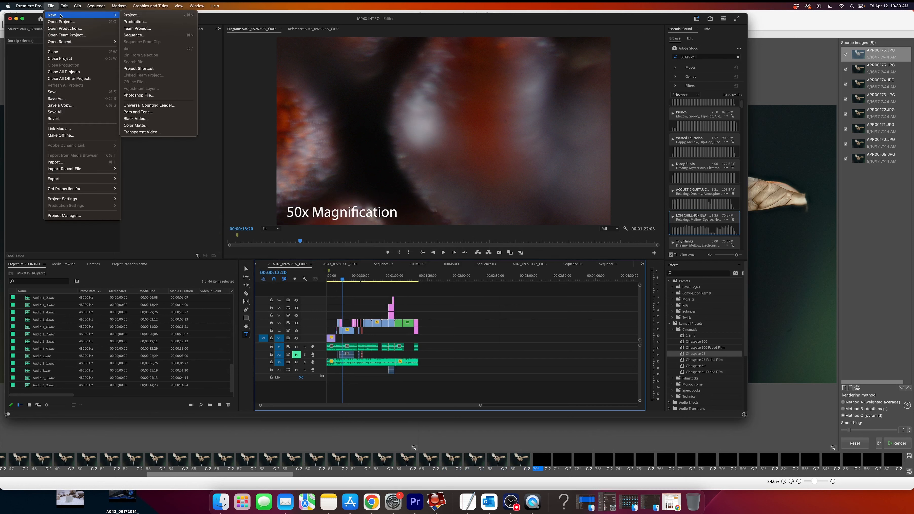
click(133, 16)
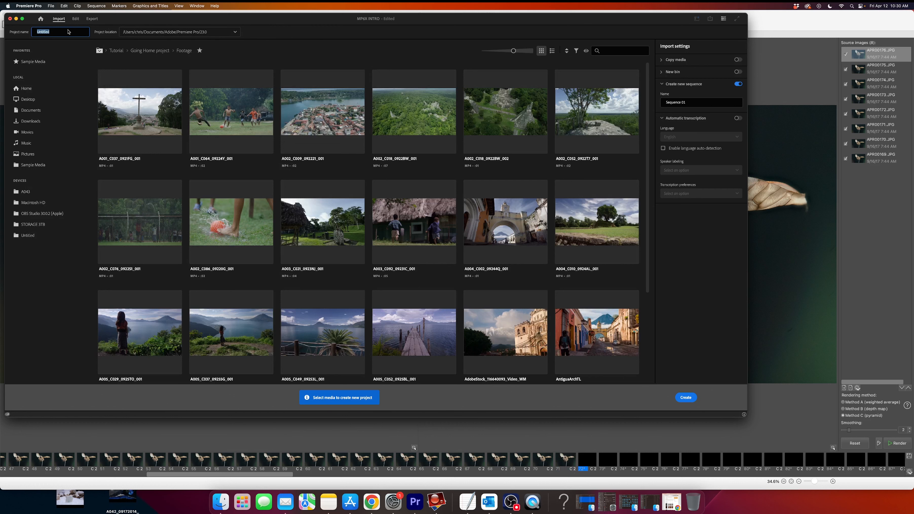
text(FLYHYPER)
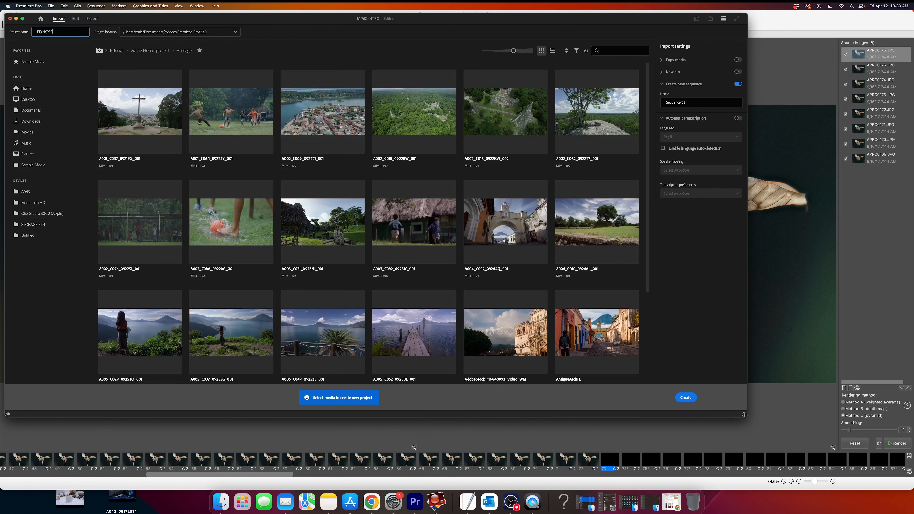
text(STACK)
key(Return)
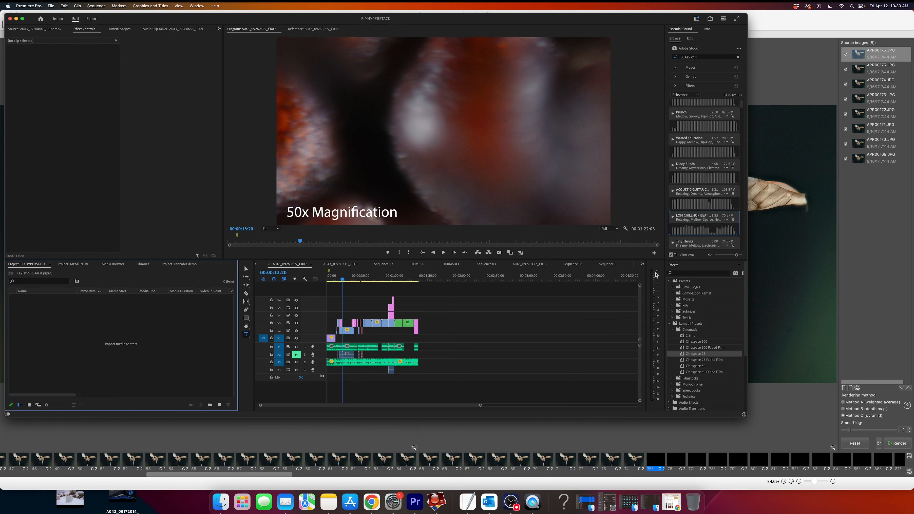
Close all the old project's sequences in the timeline, first every other one and finally the remaining A043 sequence
click(642, 264)
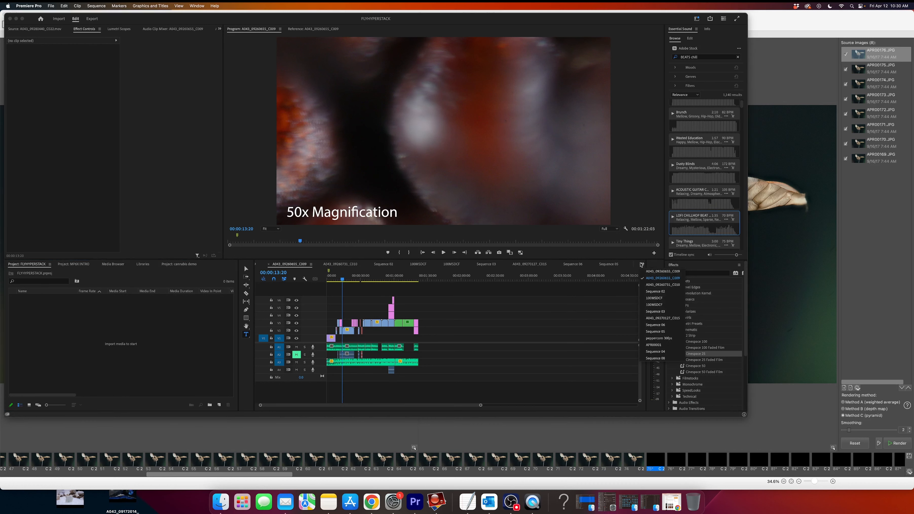
click(300, 266)
right_click(300, 267)
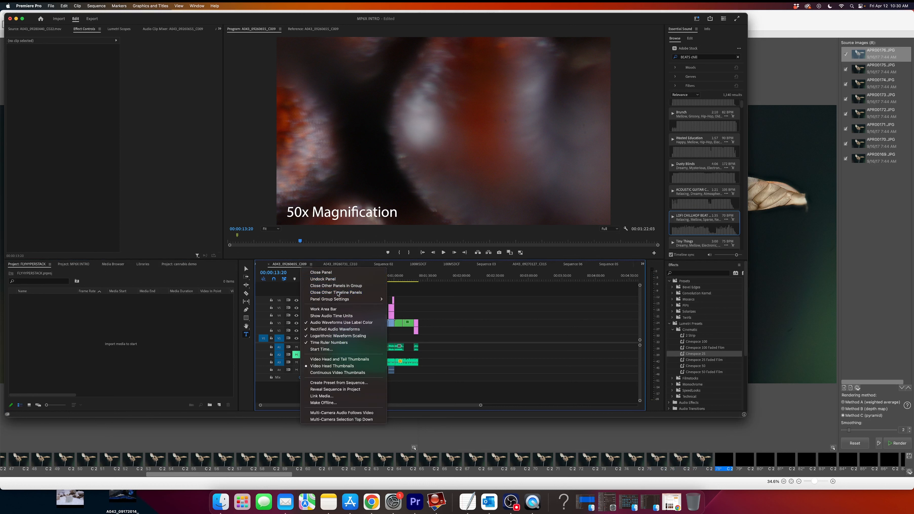
click(337, 292)
right_click(294, 267)
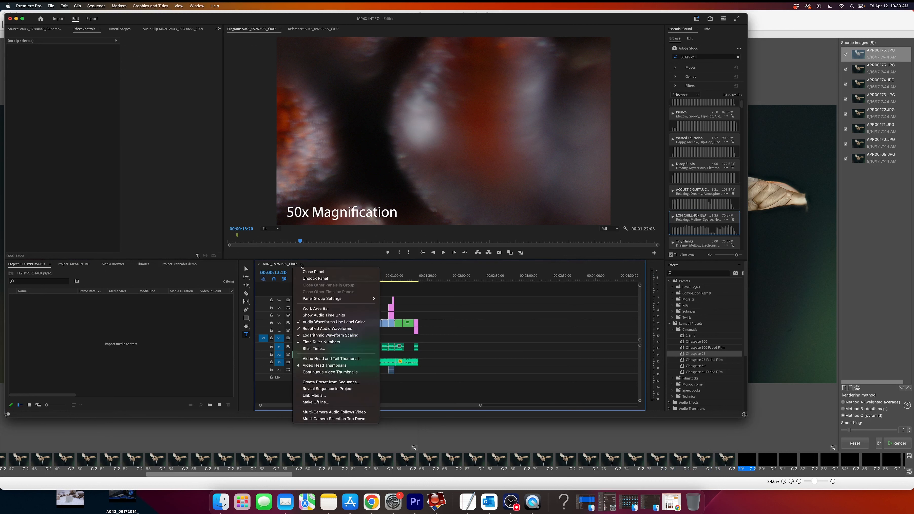
click(302, 265)
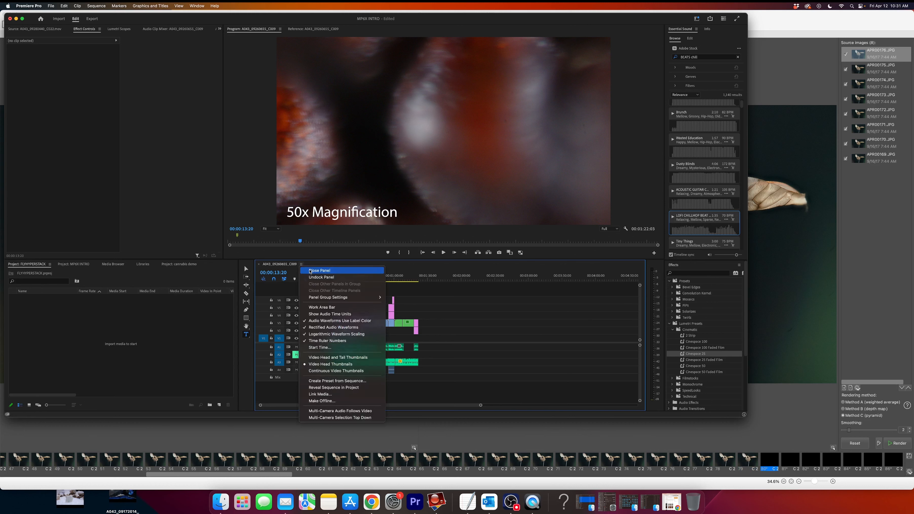
click(309, 270)
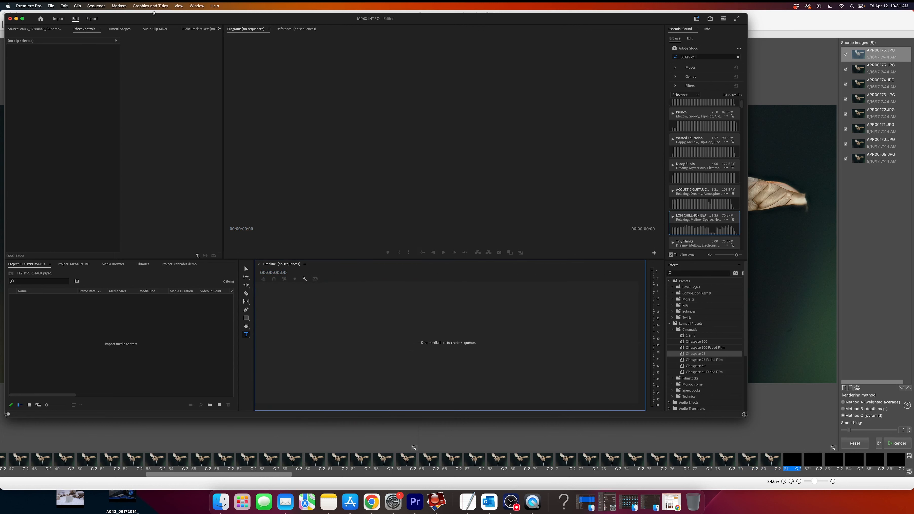
Reposition and enlarge the editing window to fill the screen, and make the FLYHYPERSTACK project active
drag(153, 13, 207, 33)
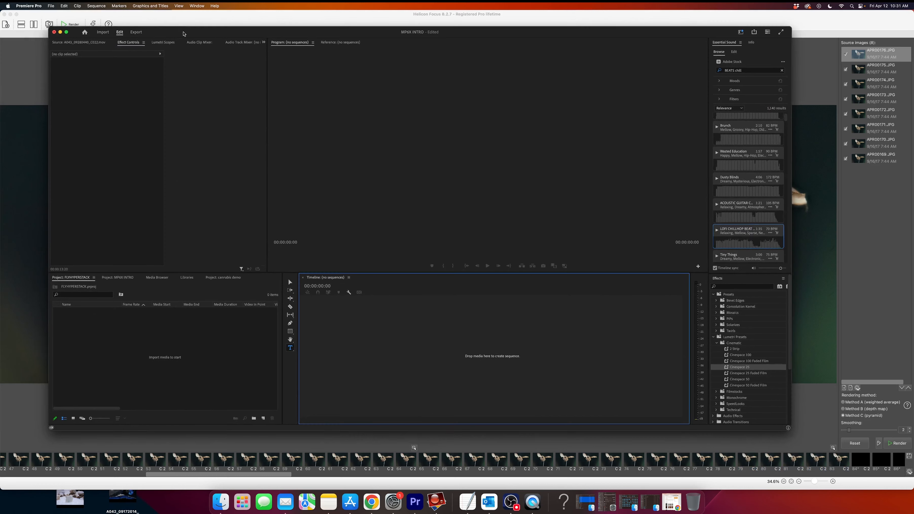
drag(182, 32, 158, 20)
double_click(158, 19)
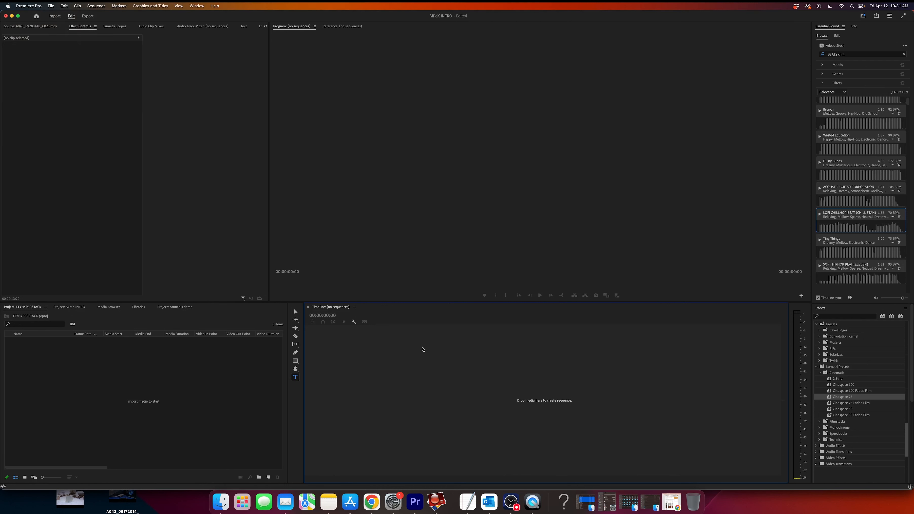
click(241, 381)
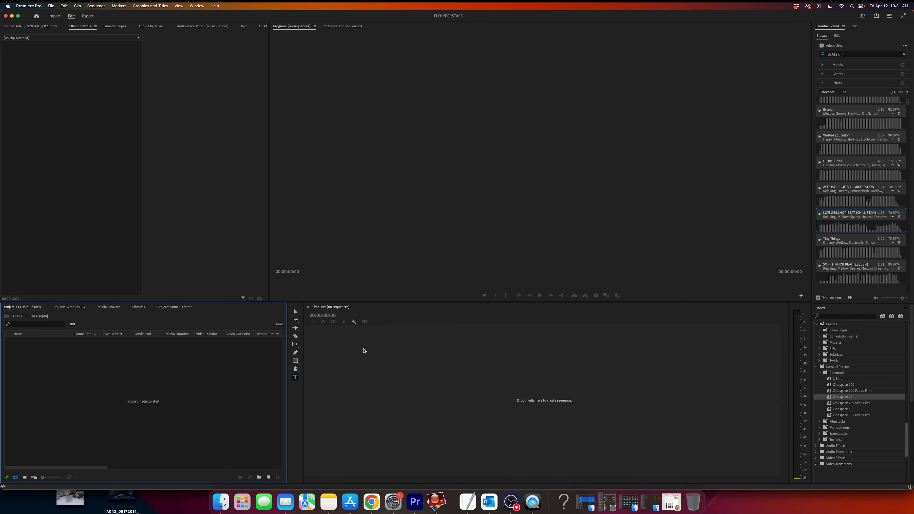
click(366, 351)
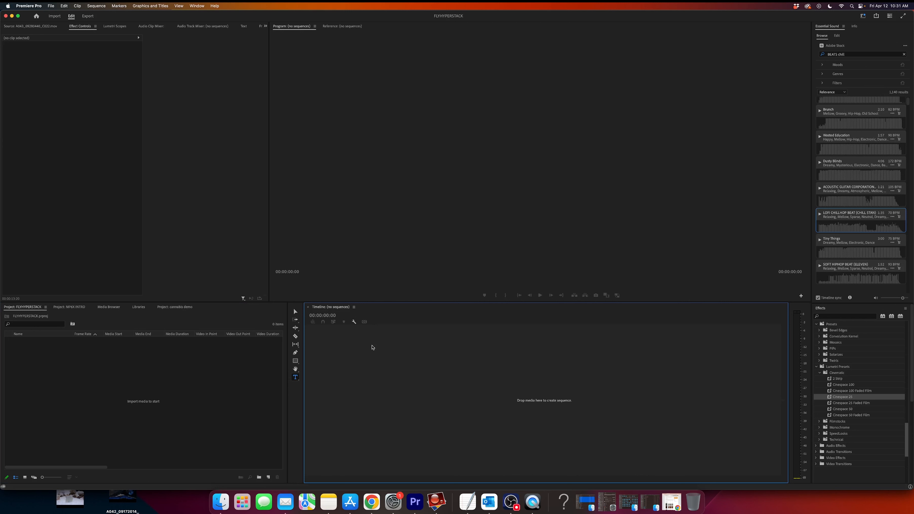
Set the still image default duration to 1 frame in the Timeline preferences and confirm
click(52, 6)
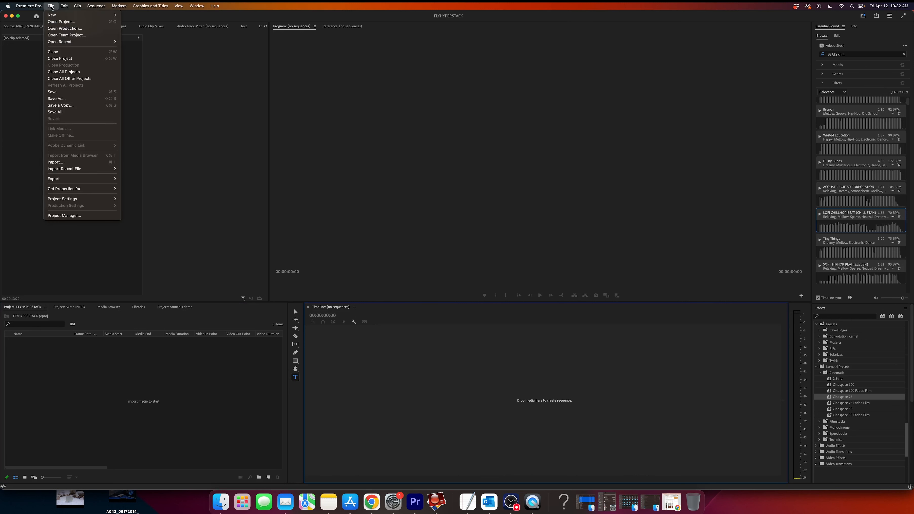
mouse_move(40, 7)
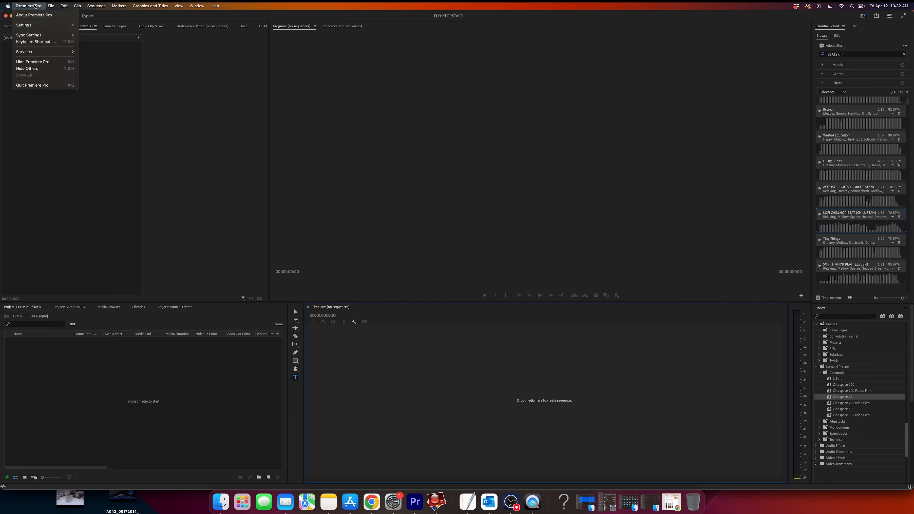
click(297, 176)
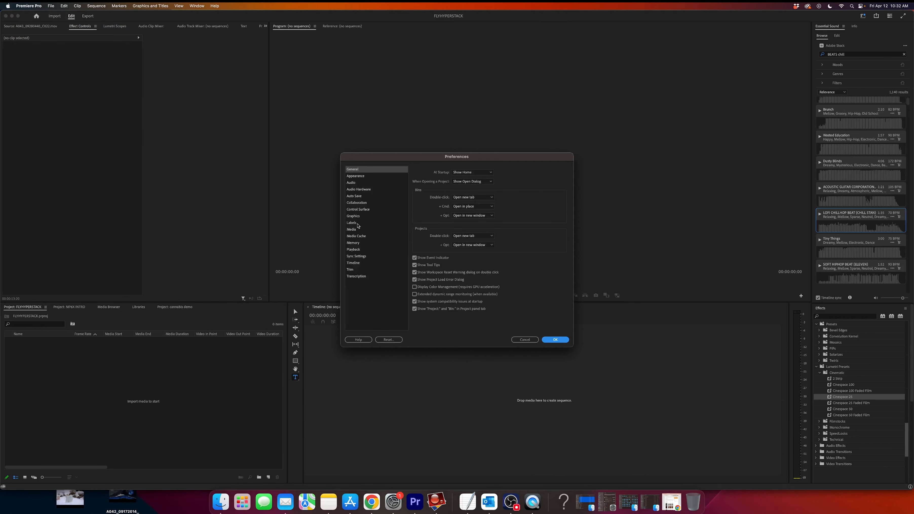
click(355, 231)
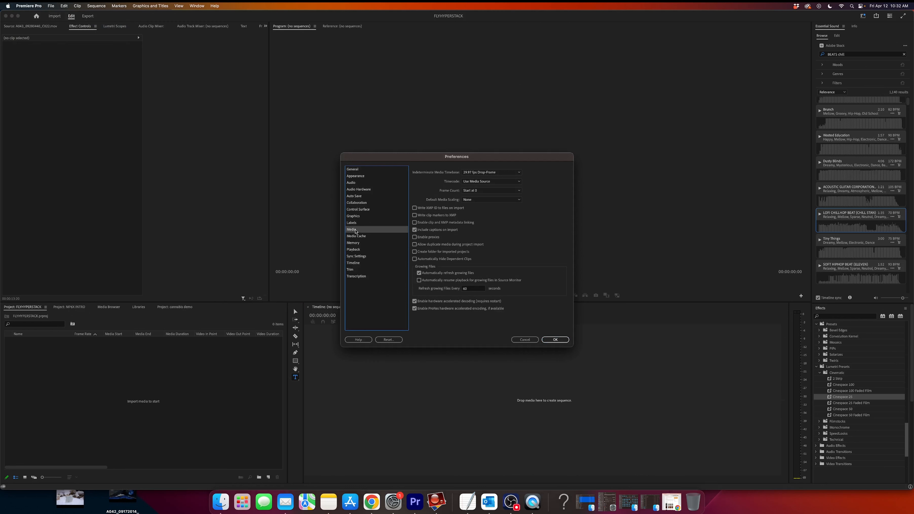
click(357, 250)
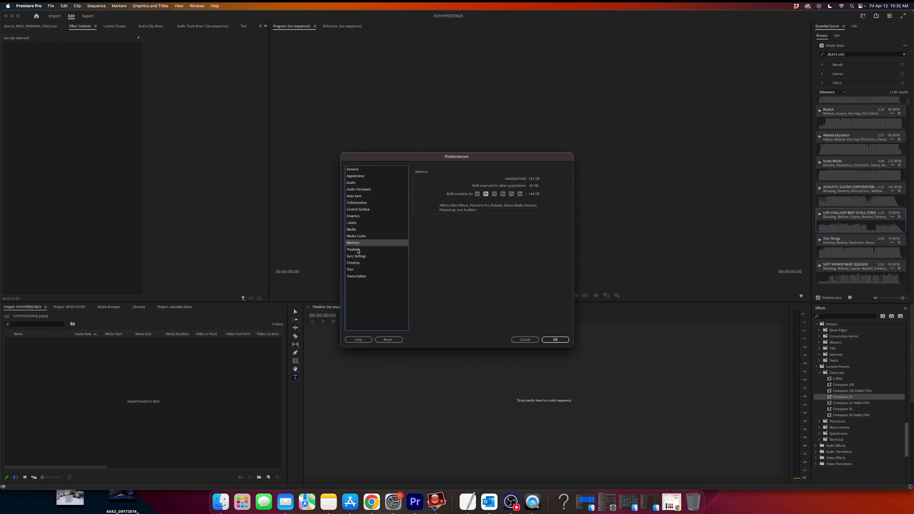
click(360, 257)
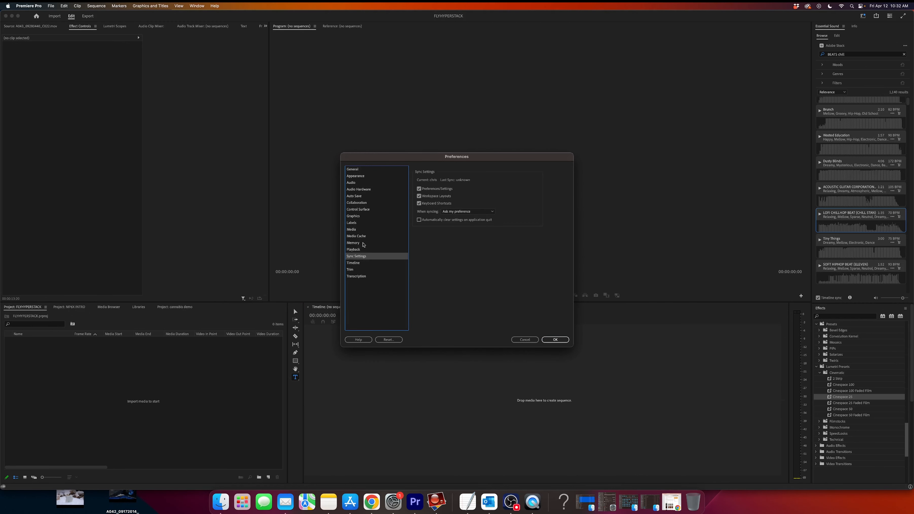
click(361, 218)
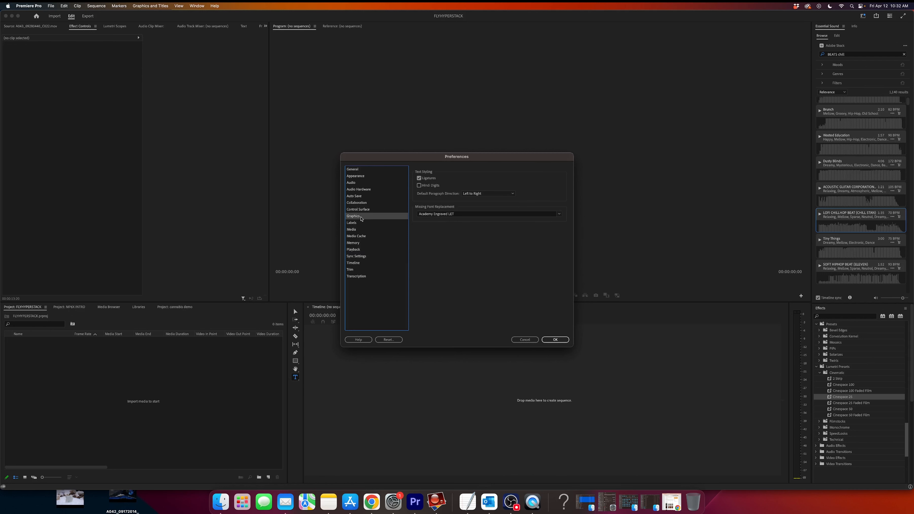
click(355, 270)
click(358, 265)
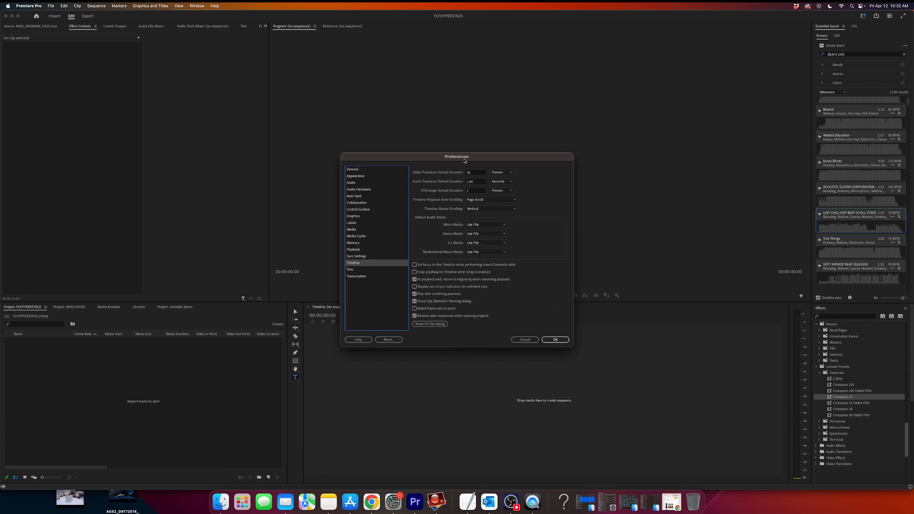
click(475, 192)
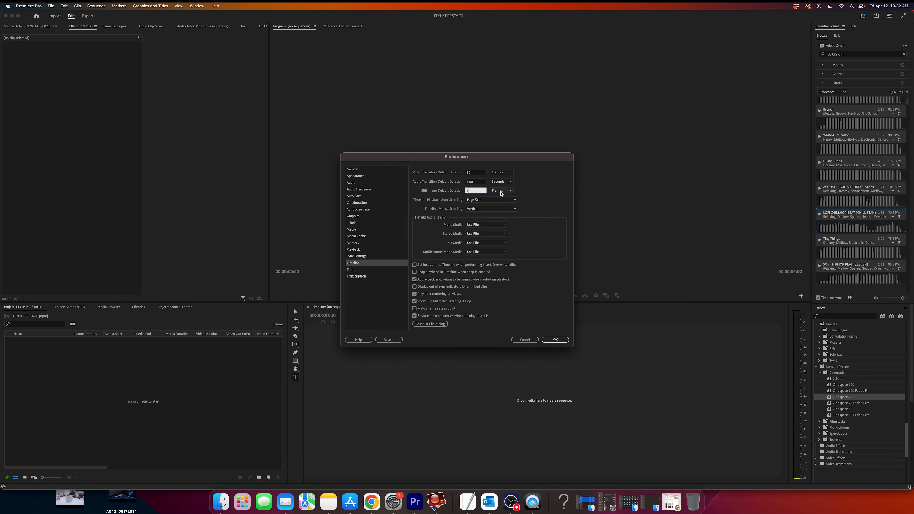
click(555, 339)
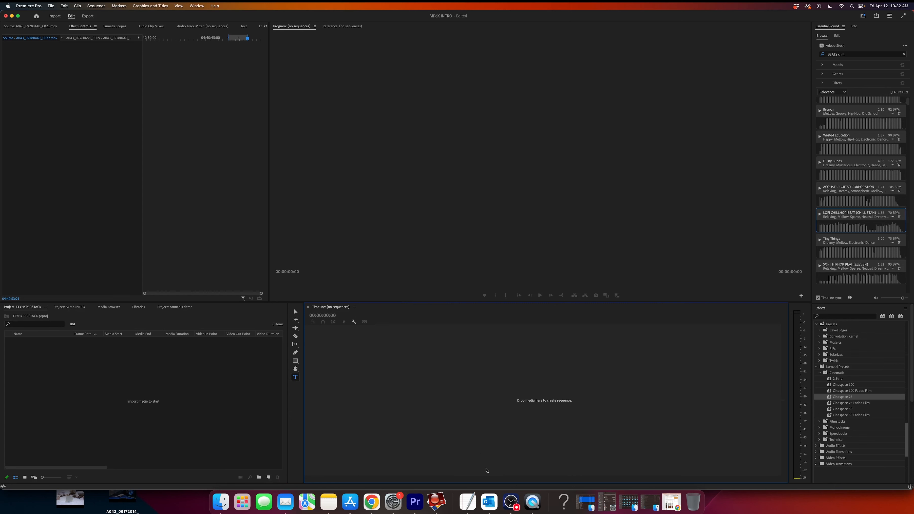
Switch to Helicon Focus and check the rendered outputs through to the end of the batch
click(436, 501)
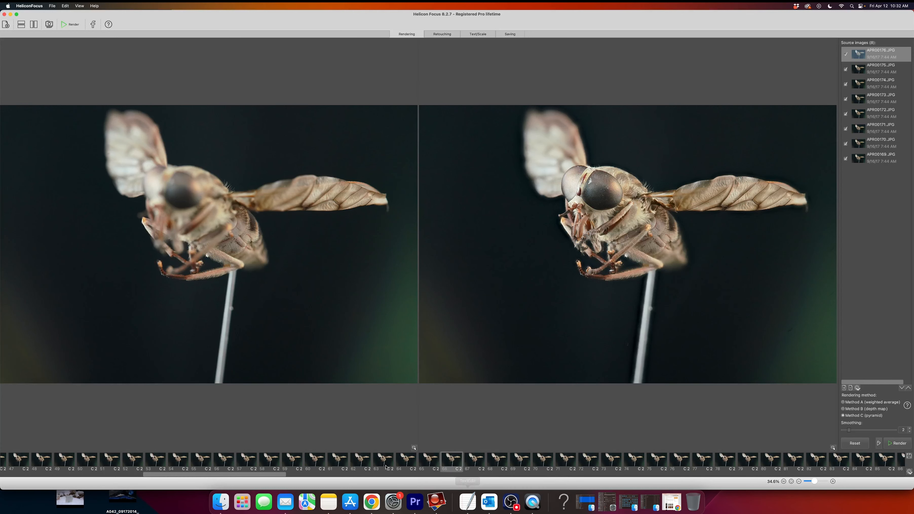
drag(275, 474, 634, 486)
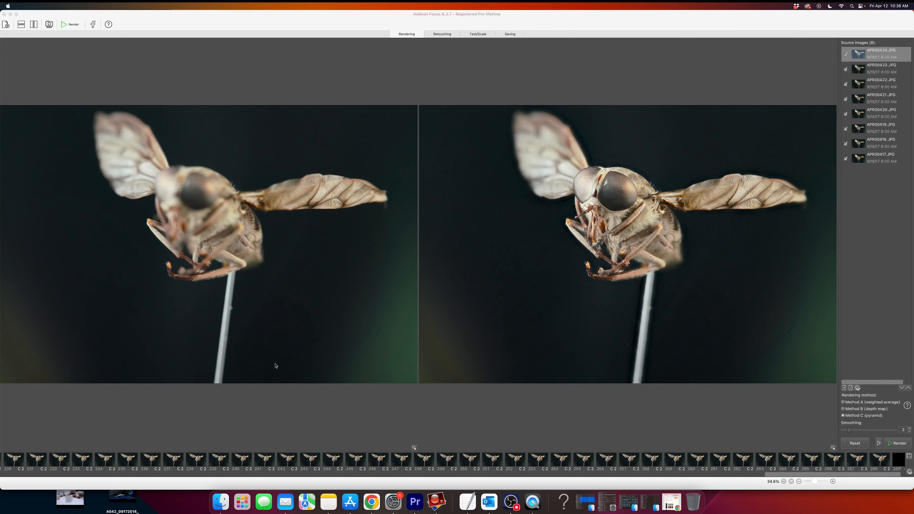
click(375, 398)
Review the autoadjustment preferences, including the available interpolation methods, and leave the preferences without saving
click(52, 6)
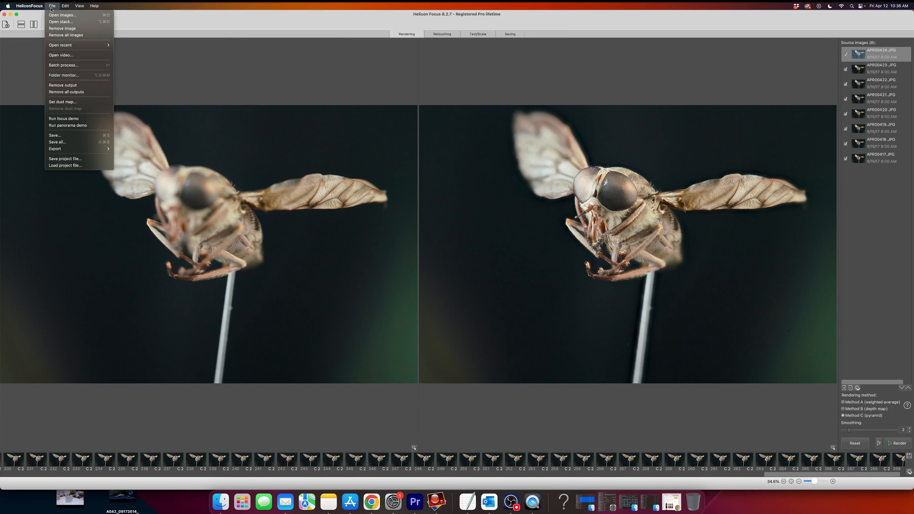
mouse_move(29, 7)
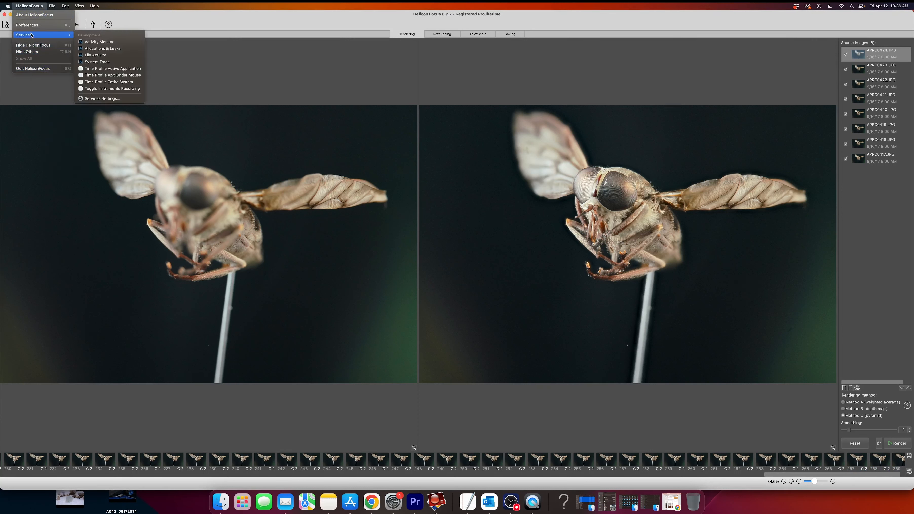
click(28, 24)
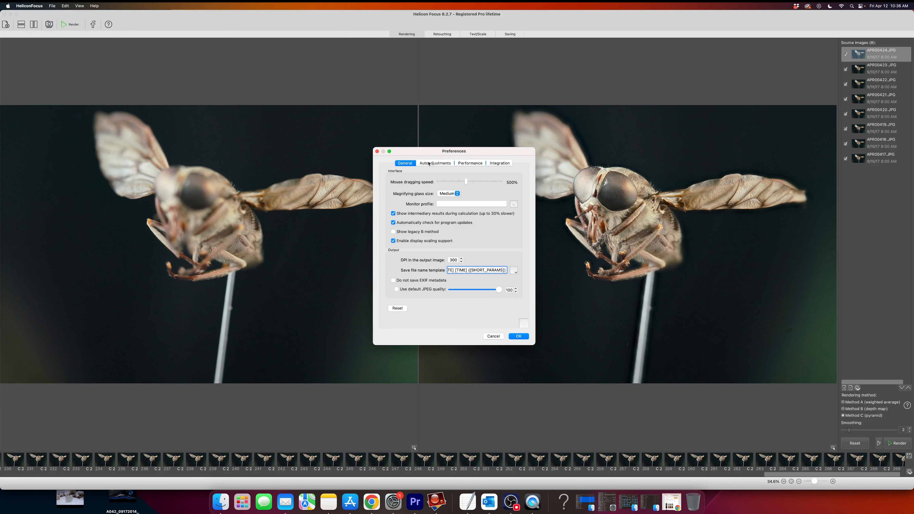
click(434, 164)
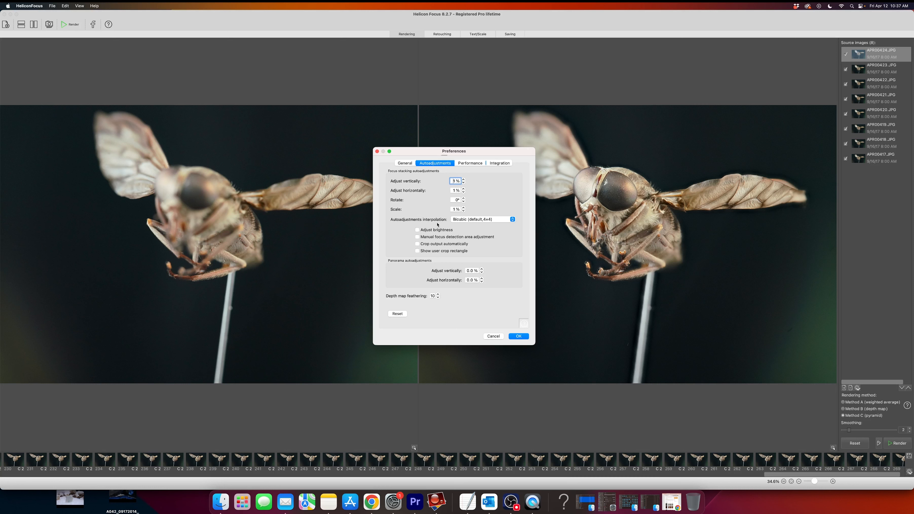
click(492, 221)
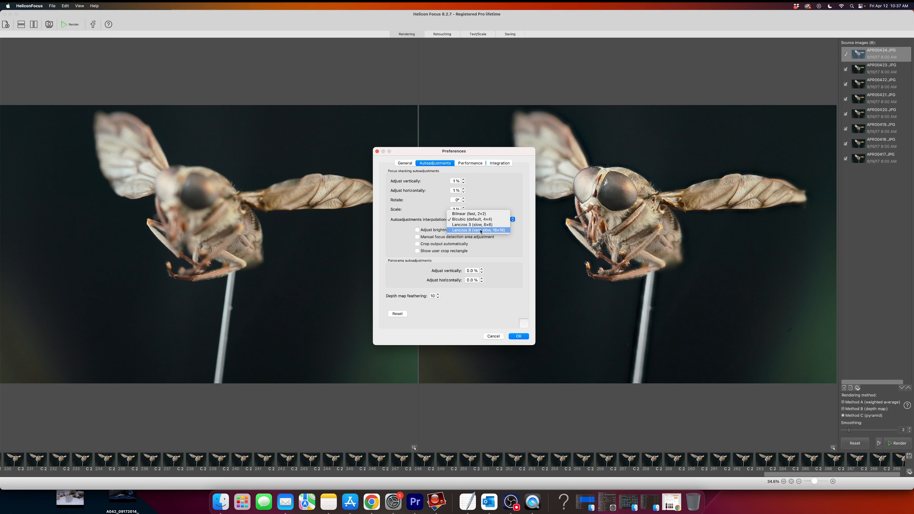
click(424, 220)
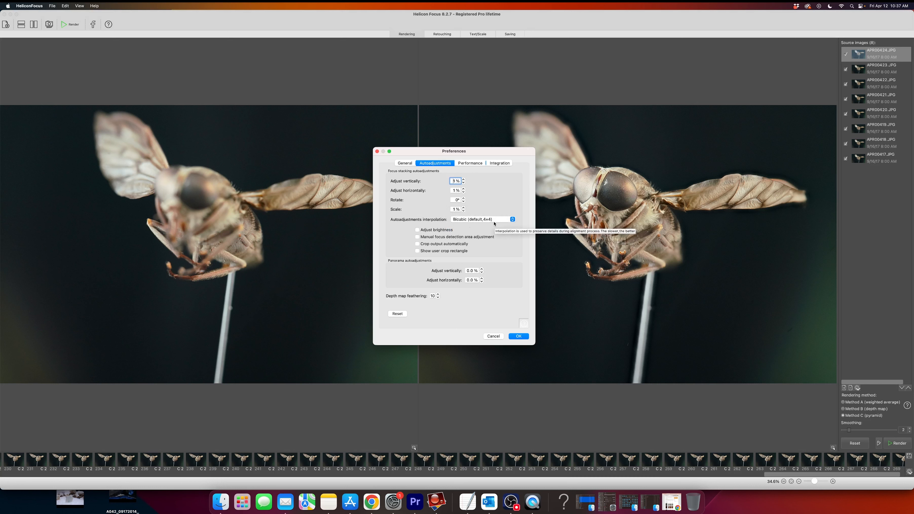
click(520, 336)
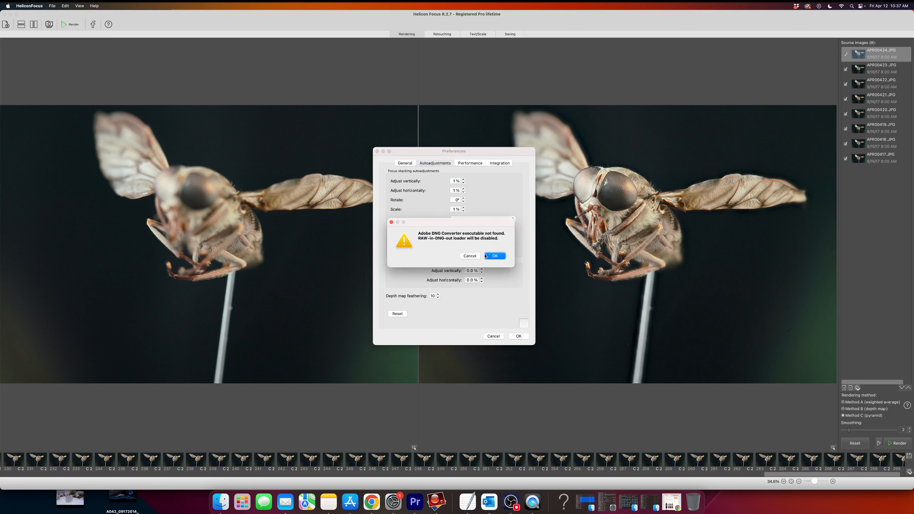
click(470, 257)
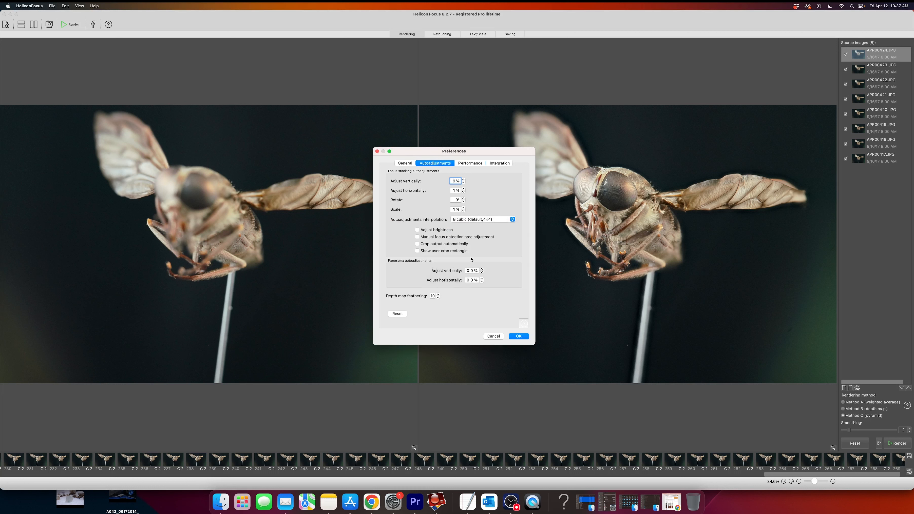
click(492, 337)
Switch to Finder and select the FocusedSET2 folder at the end of the SET 2 folder
click(221, 502)
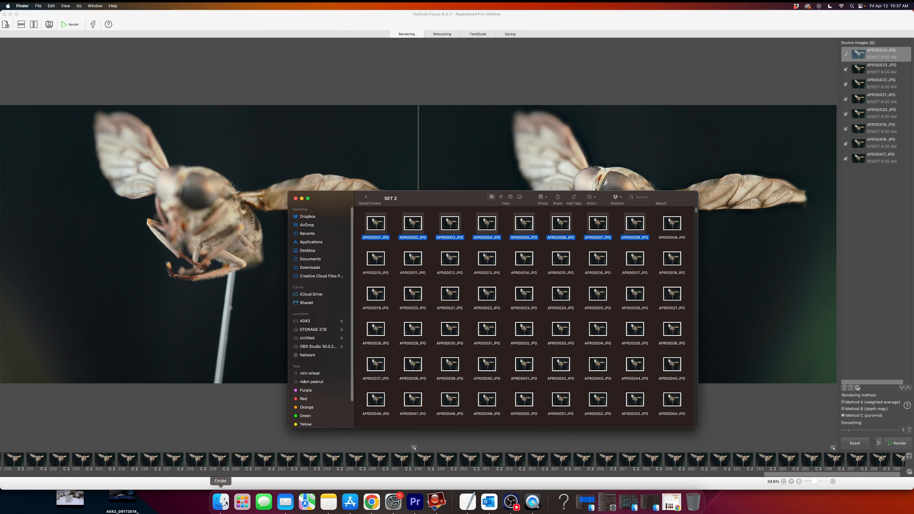
click(684, 272)
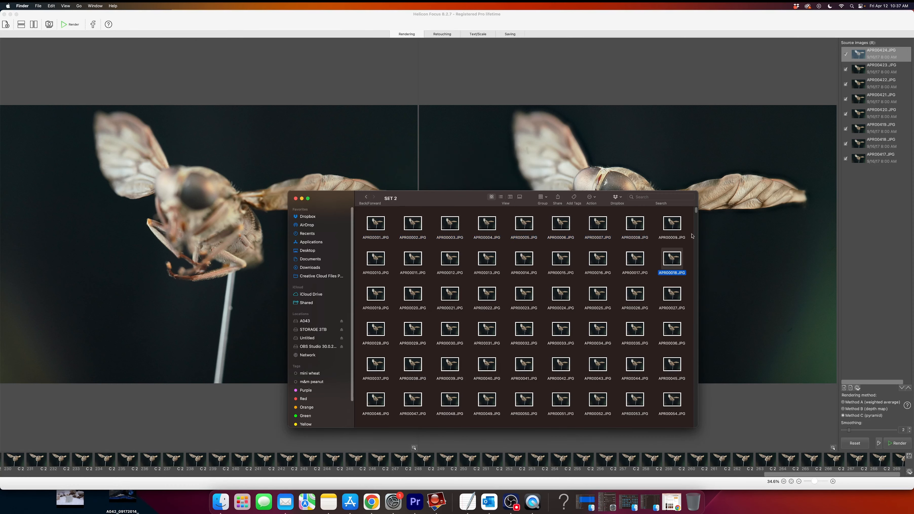
drag(695, 211, 696, 422)
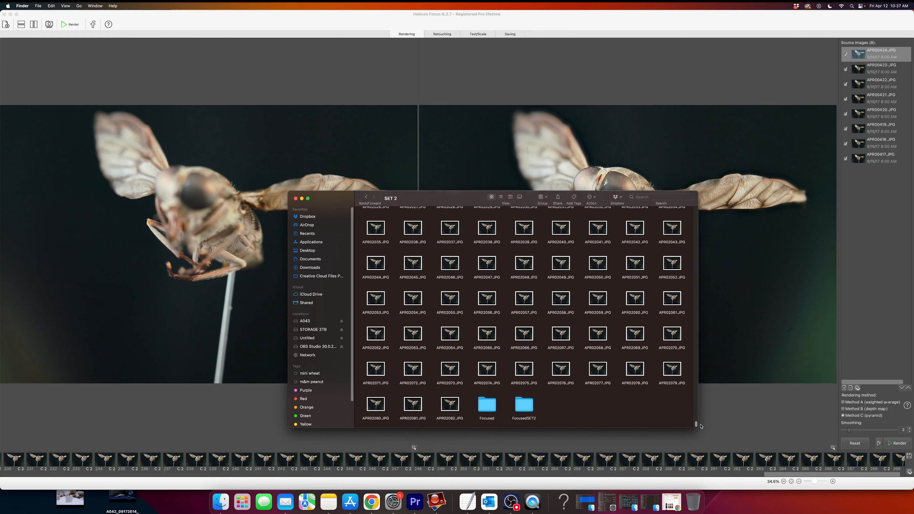
click(523, 405)
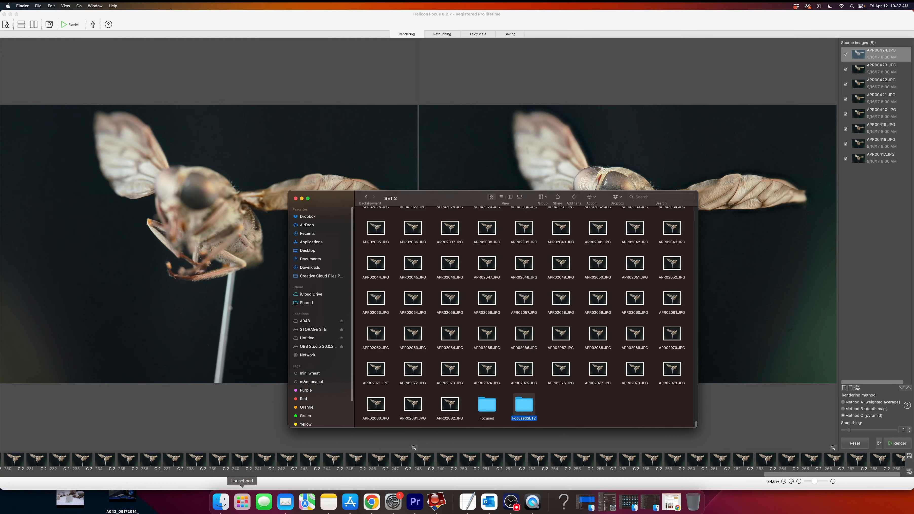
Import the FocusedSET2 folder from Finder into the FLYHYPERSTACK project in Premiere Pro
click(415, 501)
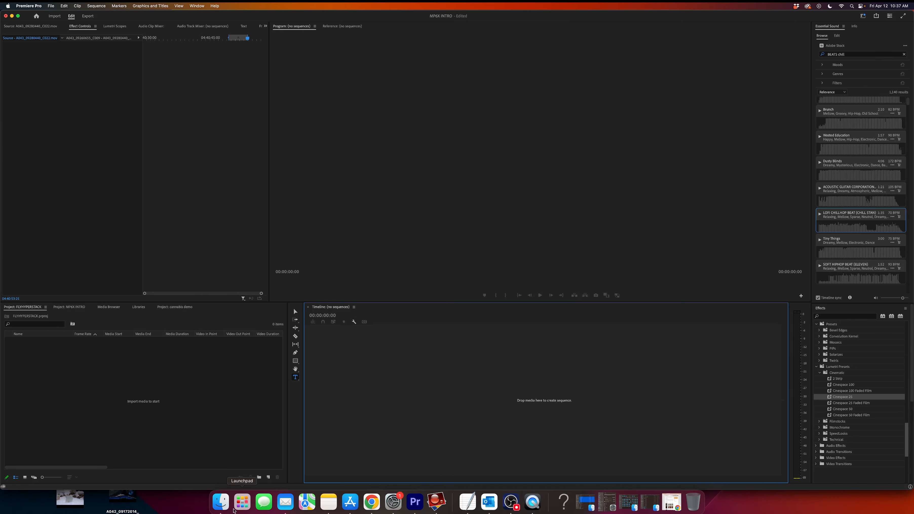
click(242, 502)
click(217, 506)
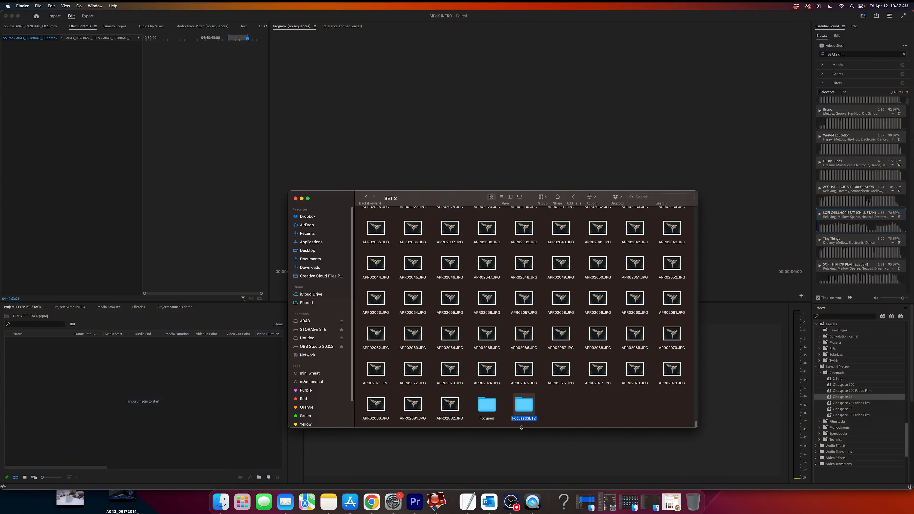
drag(524, 404, 87, 387)
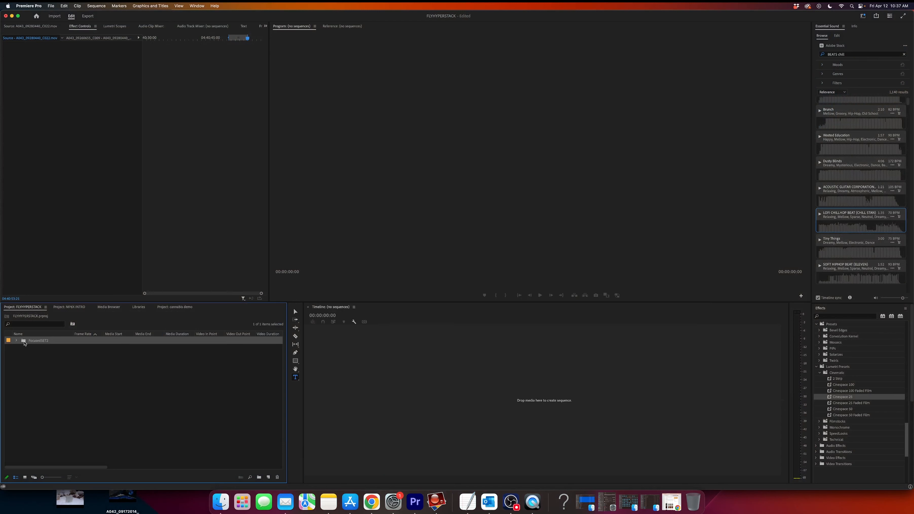
Create a new sequence from the imported FocusedSET2 bin and scrub through its first frames
drag(268, 473, 268, 475)
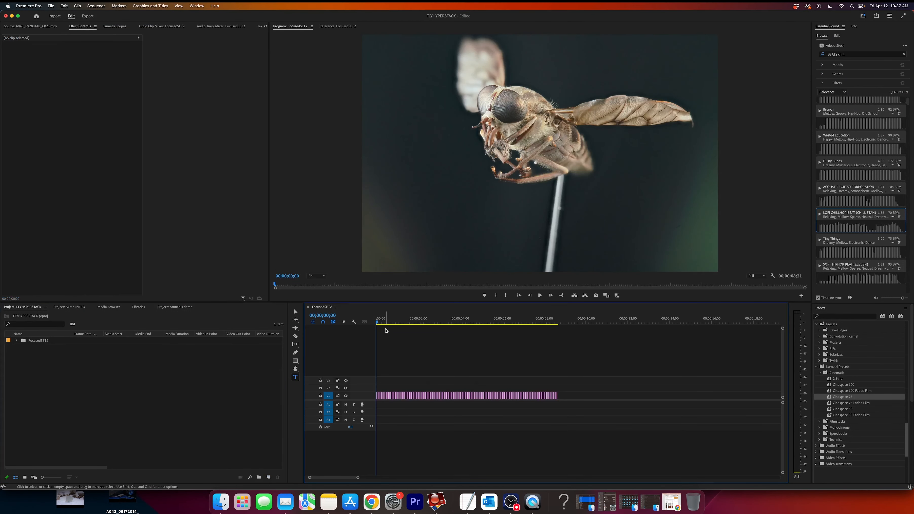
drag(377, 323, 377, 342)
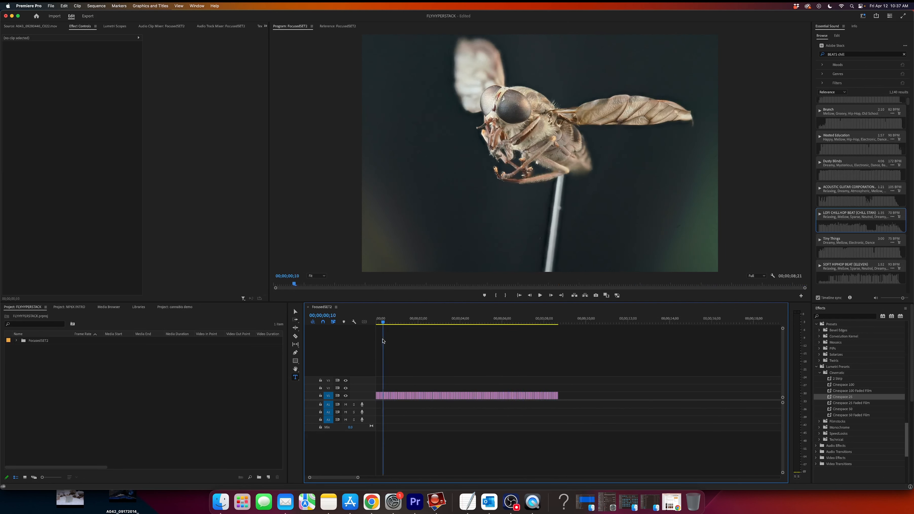
Start a media export of the FocusedSET2 sequence and choose the Apple ProRes 422 preset
click(52, 6)
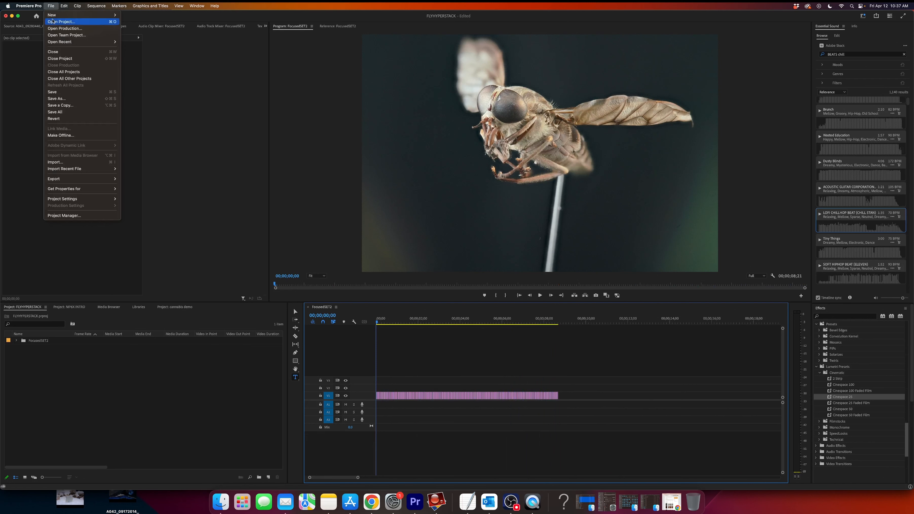
mouse_move(86, 179)
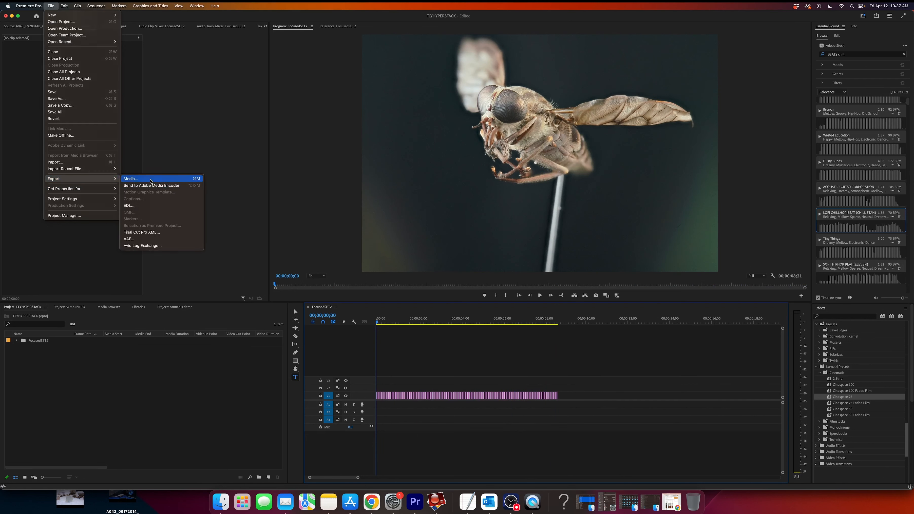
click(137, 179)
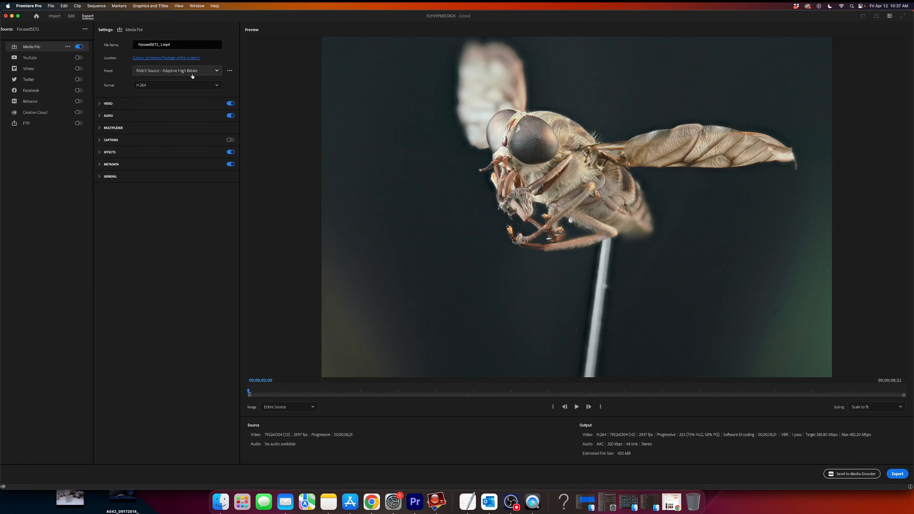
click(193, 71)
click(181, 112)
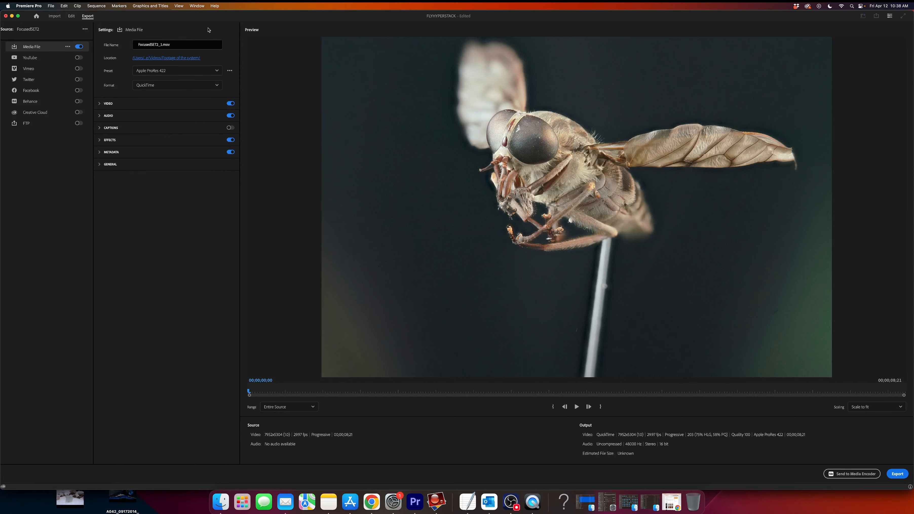
Set the export location to the fly march 2 folder inside MacroPositioner on the Desktop
click(184, 70)
click(183, 60)
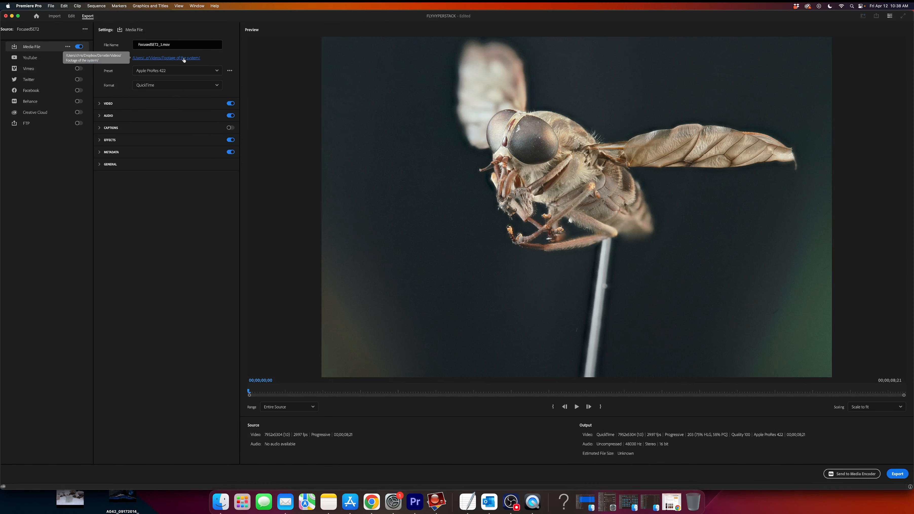
click(183, 59)
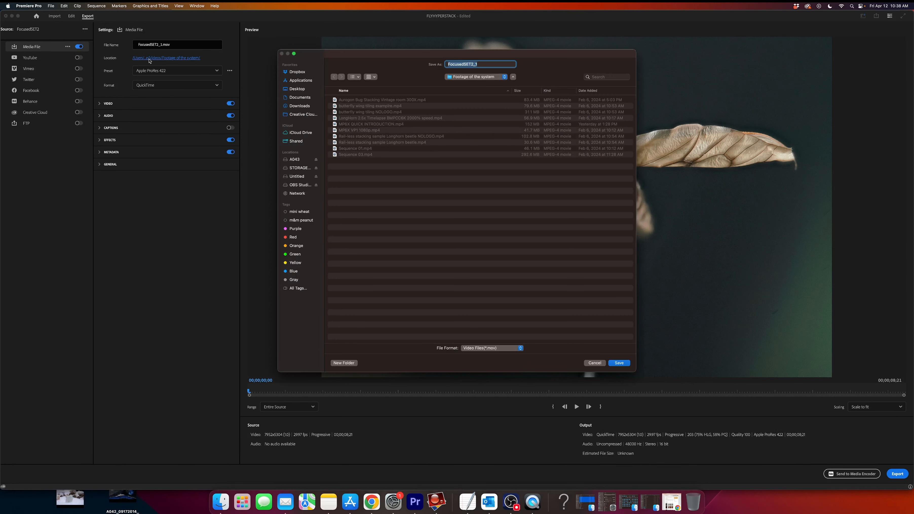
click(512, 77)
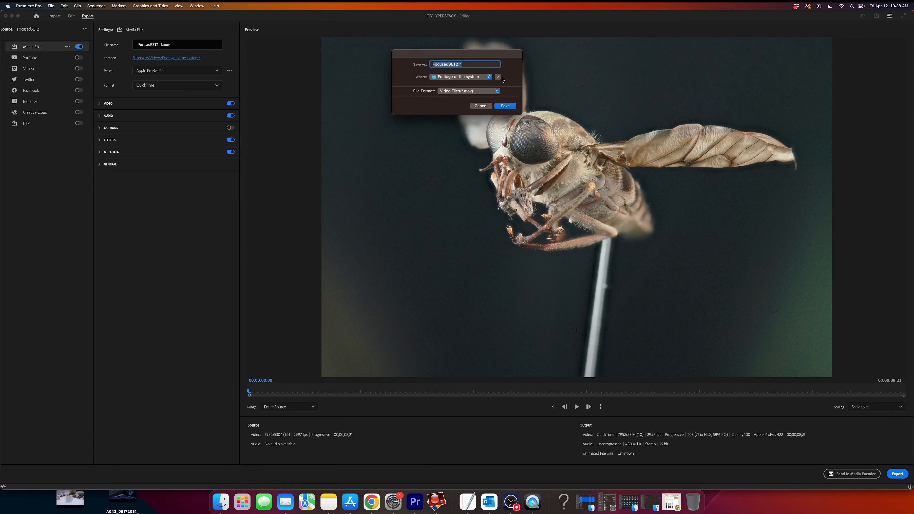
click(500, 79)
click(500, 79)
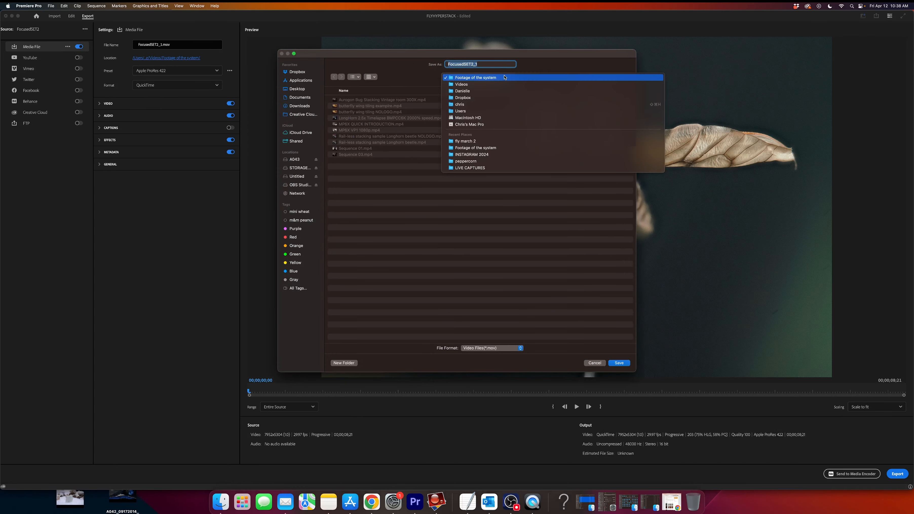
click(464, 112)
click(297, 89)
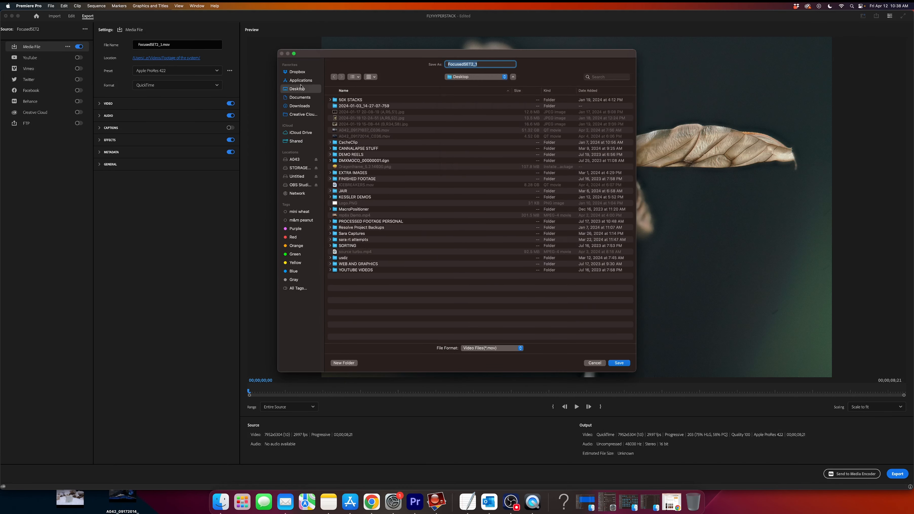
double_click(355, 198)
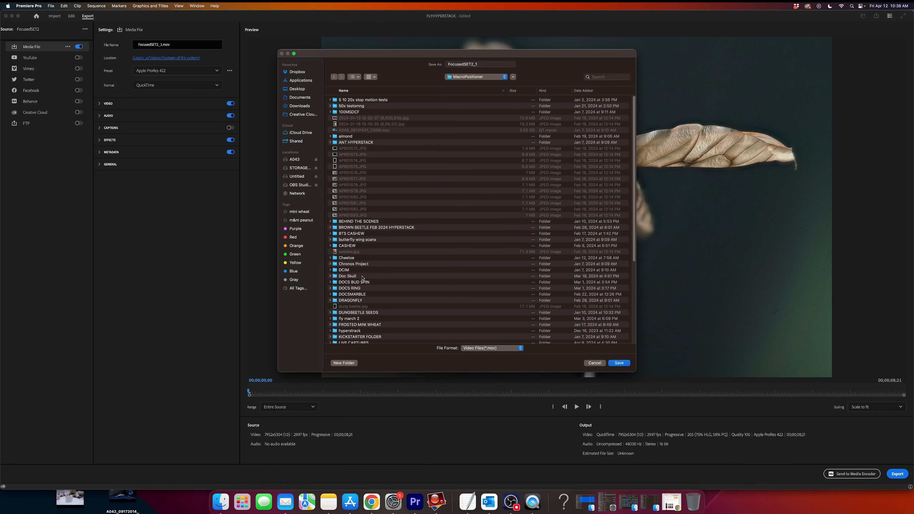
double_click(349, 319)
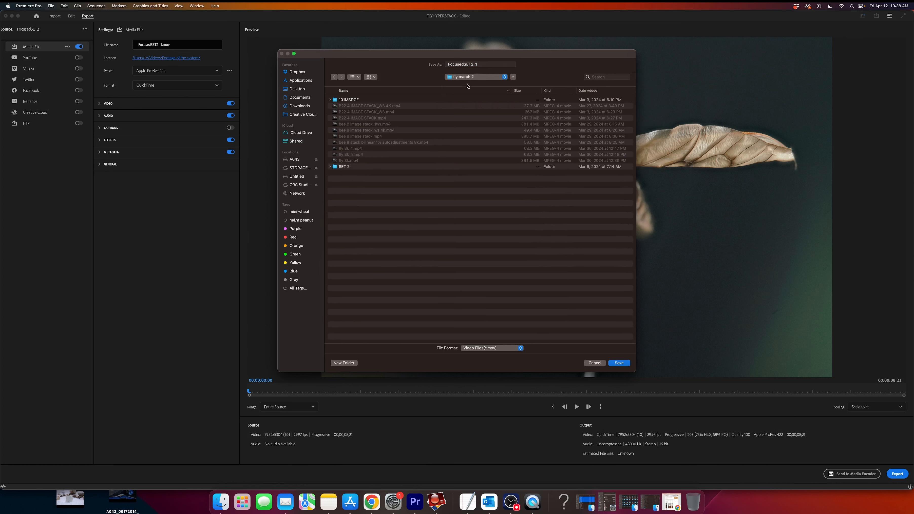
Name the export file TUTORIAL RENDER MASTER 8K and export the FocusedSET2 sequence
drag(482, 64, 415, 64)
text(TUTORIAL RENDER MASTER 8K)
click(623, 362)
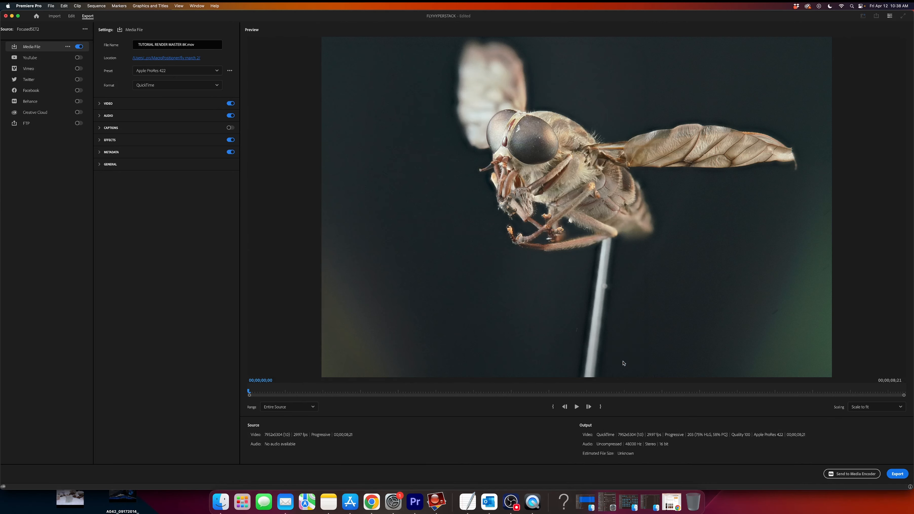
click(898, 474)
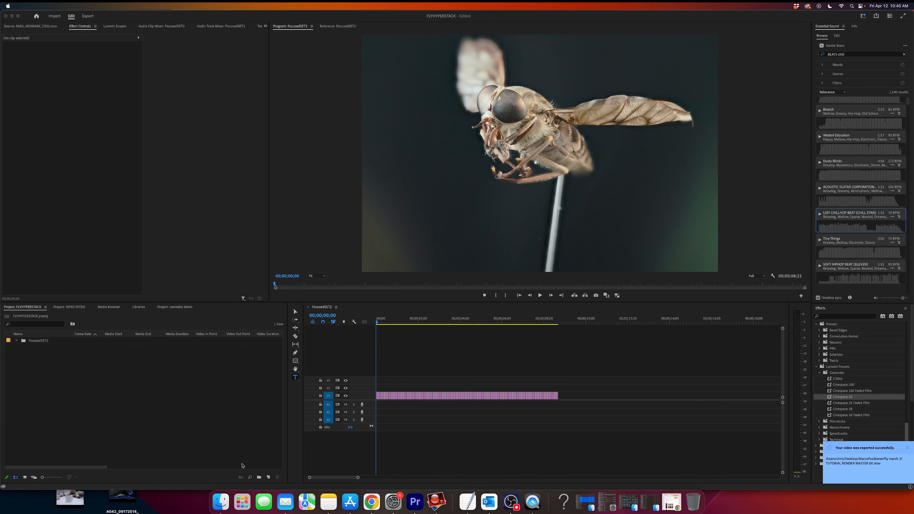
Switch to Finder and import TUTORIAL RENDER MASTER 8K.mov from the fly march 2 folder into the Premiere Pro project
click(220, 502)
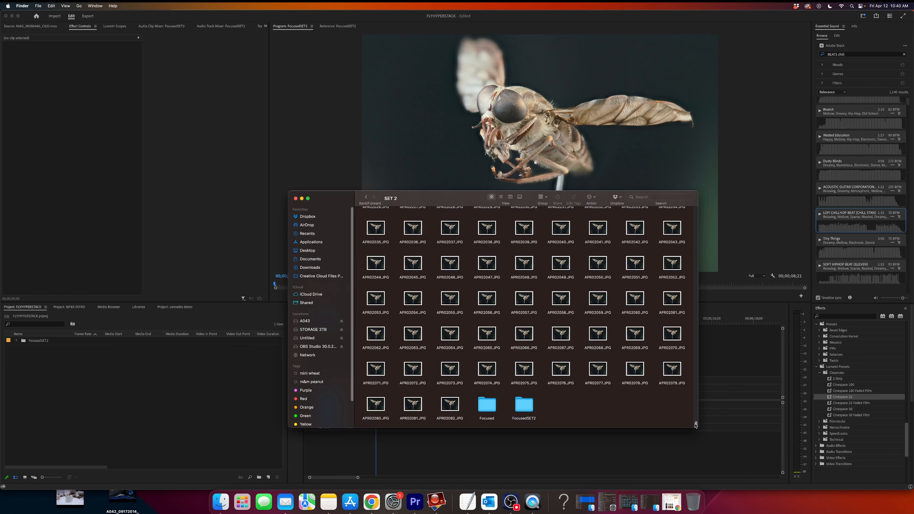
drag(696, 424, 696, 209)
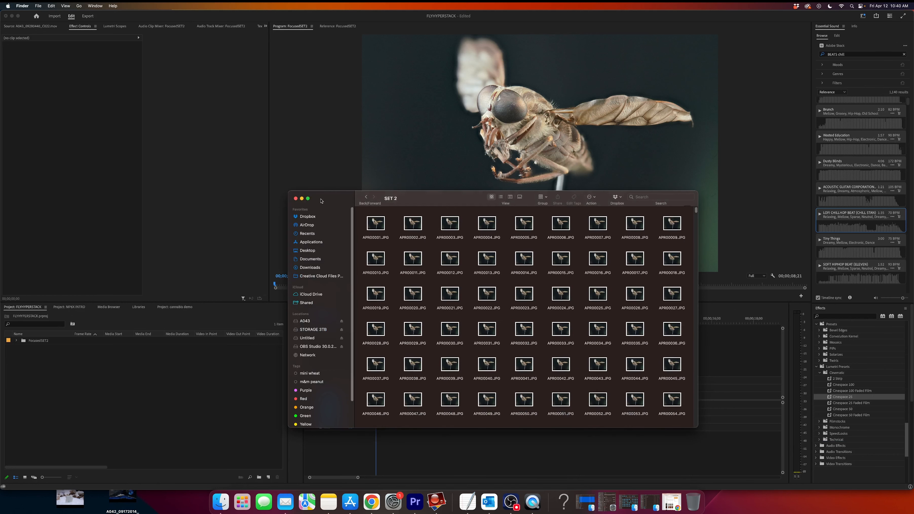
click(365, 197)
click(473, 227)
drag(473, 226, 74, 385)
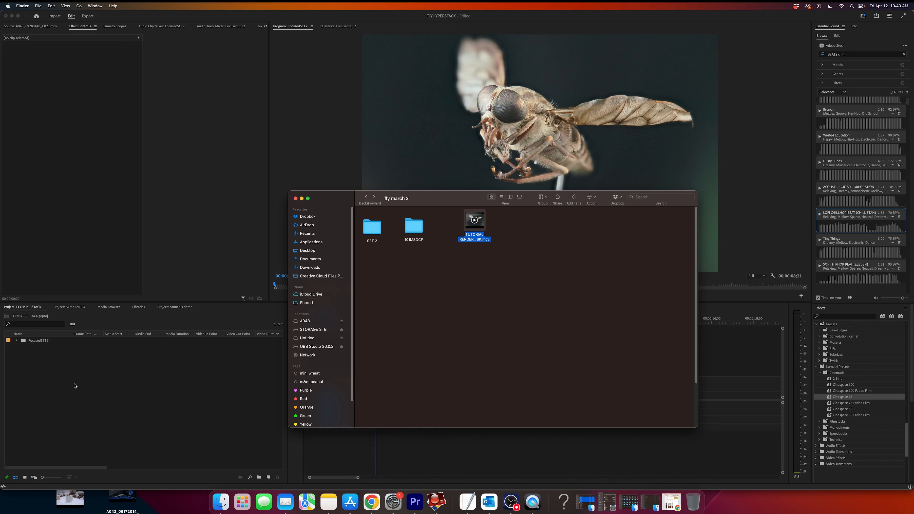
Create a new sequence from the imported TUTORIAL RENDER MASTER 8K.mov and scrub through its first half
click(106, 398)
drag(222, 476, 268, 477)
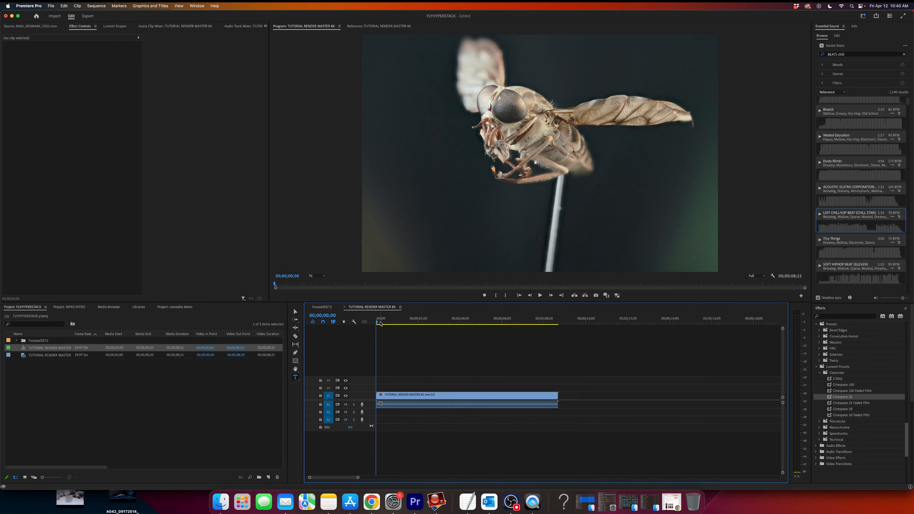
drag(382, 320, 470, 342)
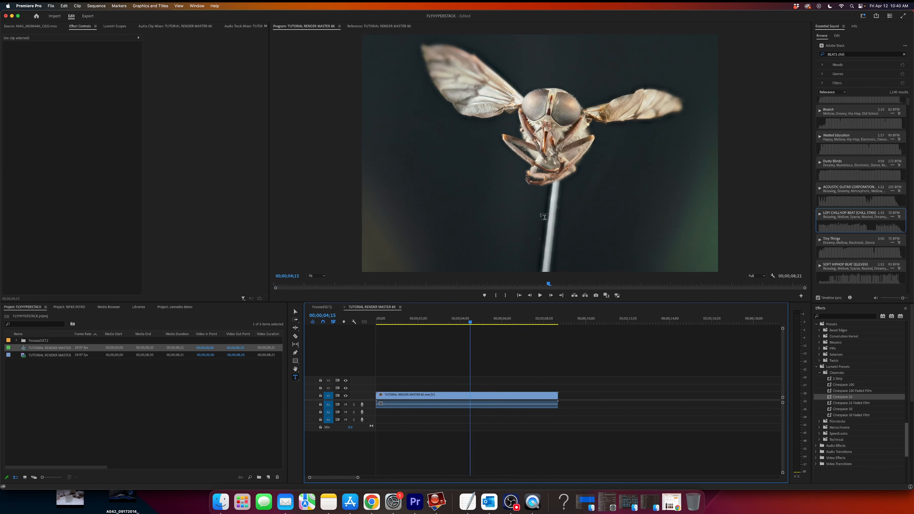
drag(471, 321, 445, 342)
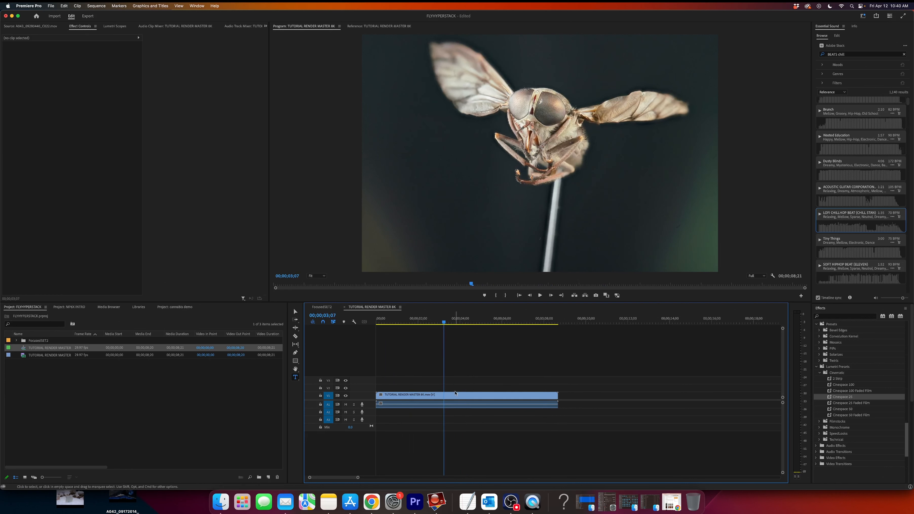
Export the TUTORIAL RENDER MASTER 8K sequence as a media file with the High Quality 2160p 4K preset
click(464, 408)
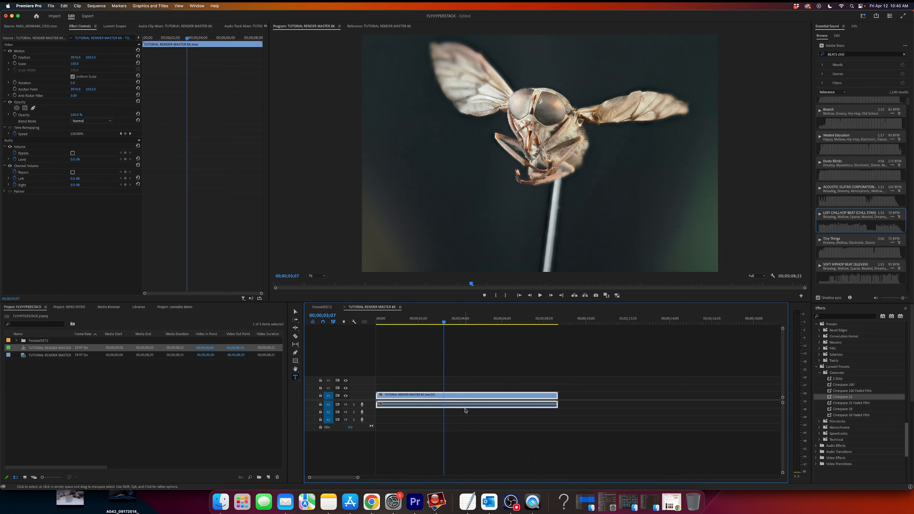
click(52, 6)
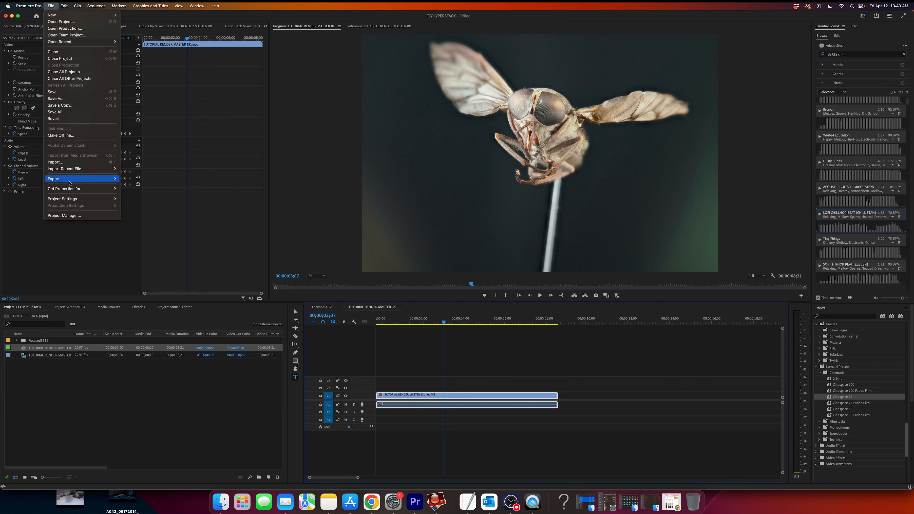
mouse_move(108, 179)
click(147, 181)
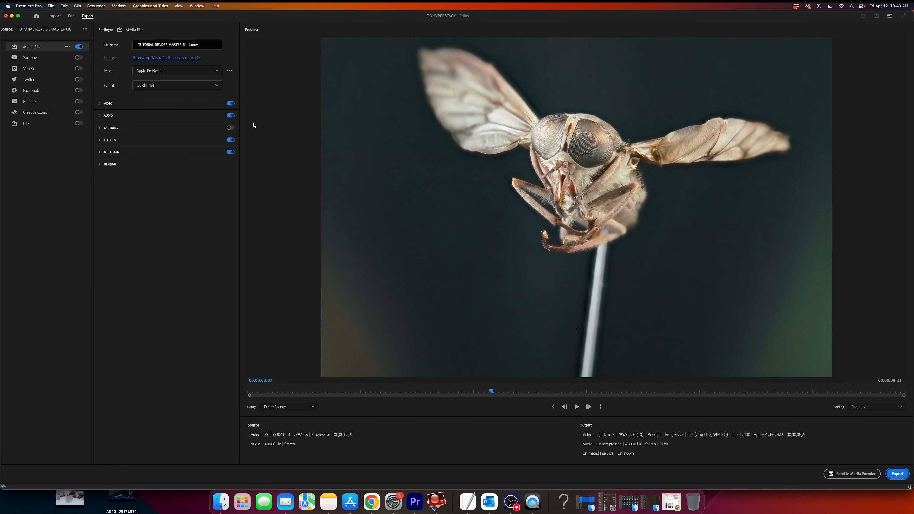
click(200, 71)
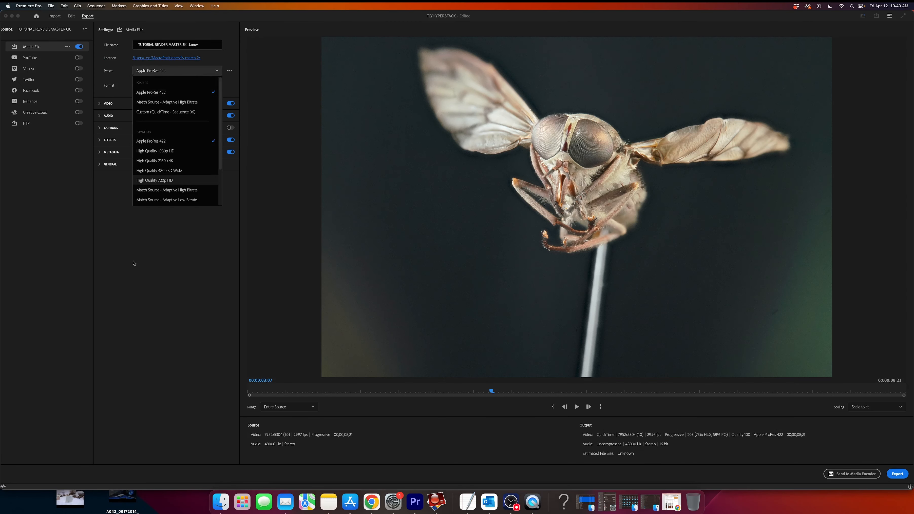
click(182, 140)
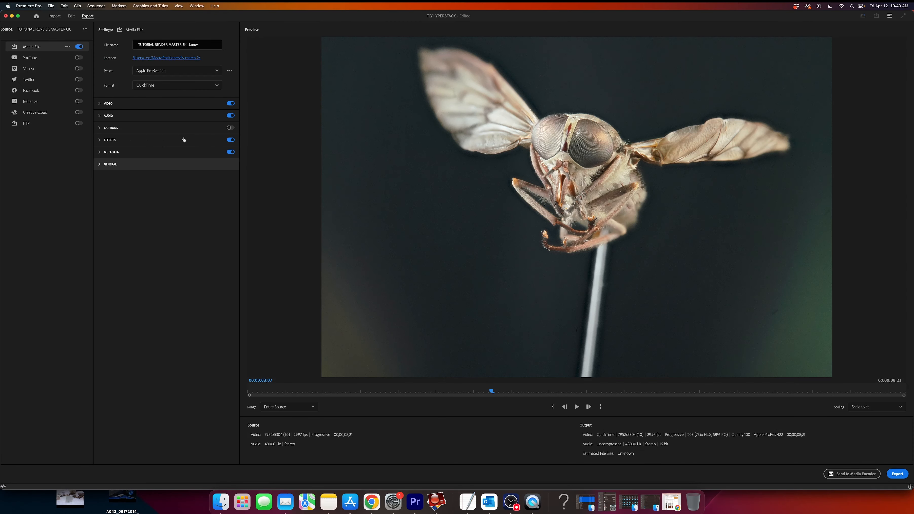
click(188, 70)
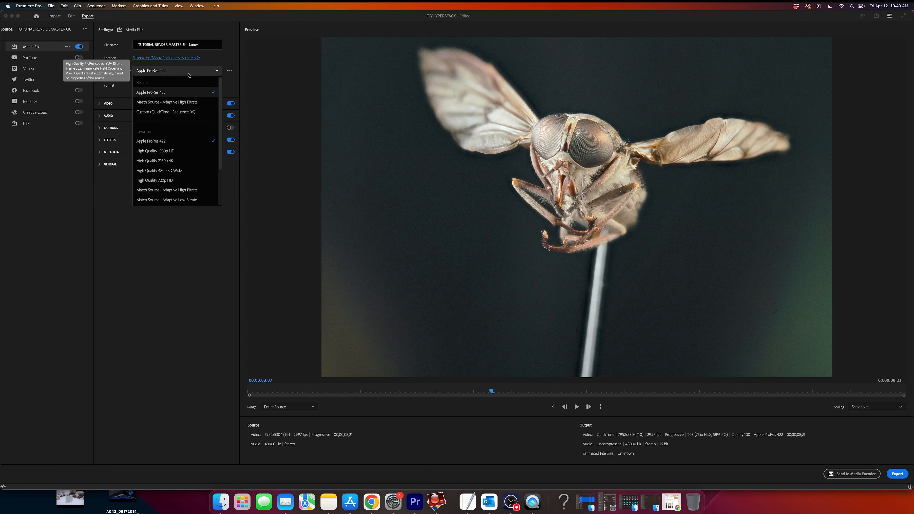
click(174, 161)
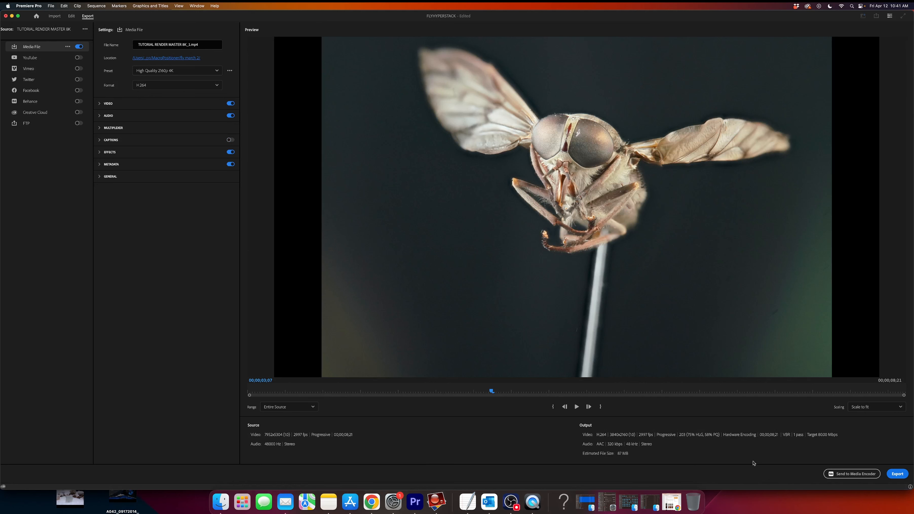
click(897, 474)
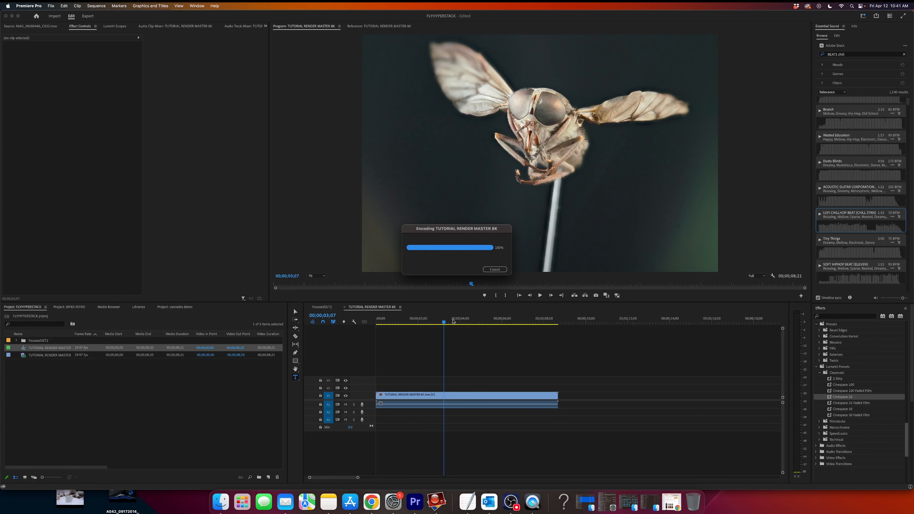
Import the exported TUTORIAL RENDER MASTER 8K_1.mp4 from Finder into the project and create a new sequence from it
click(217, 507)
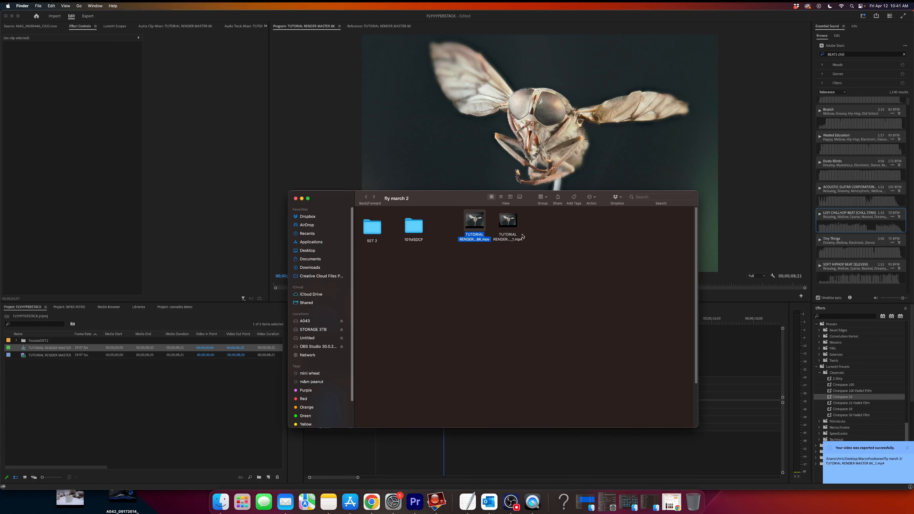
drag(507, 221, 132, 425)
click(81, 381)
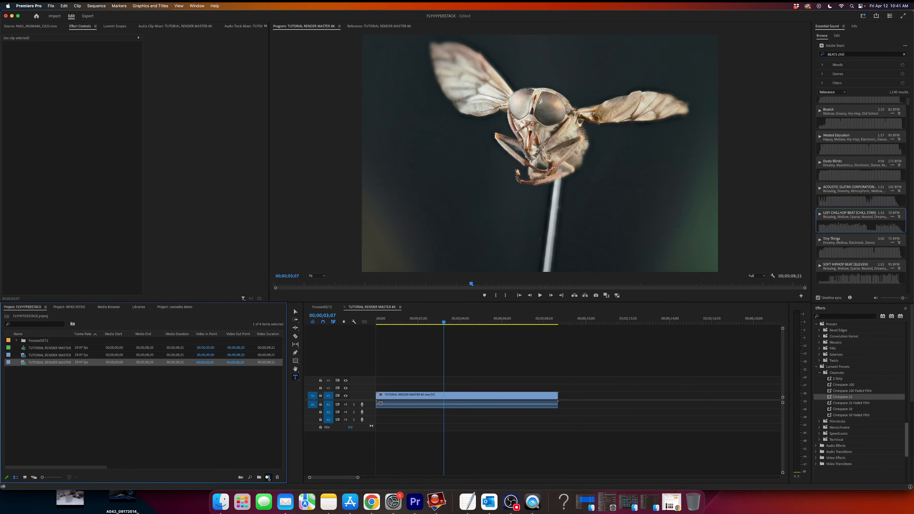
drag(267, 478, 268, 478)
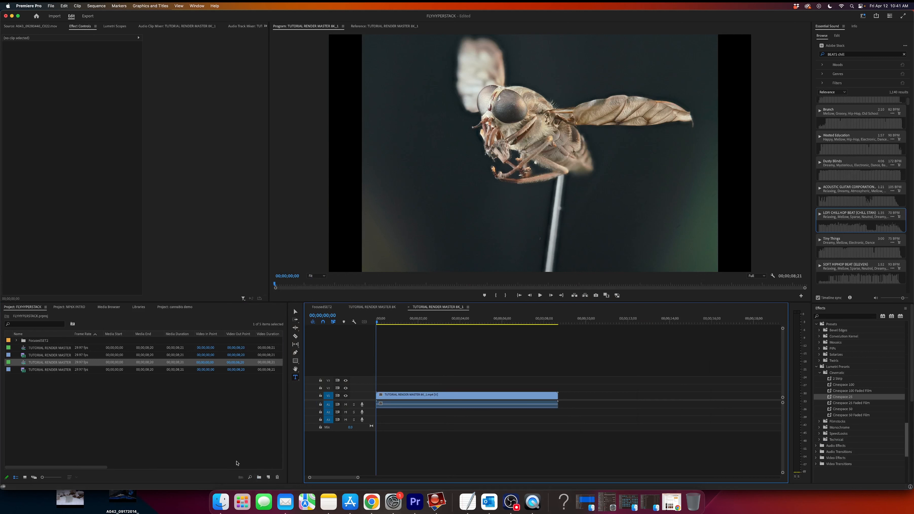
Load TUTORIAL RENDER MASTER 8K_1.mp4 for source preview and widen the project's Name column to show the full file names
click(24, 370)
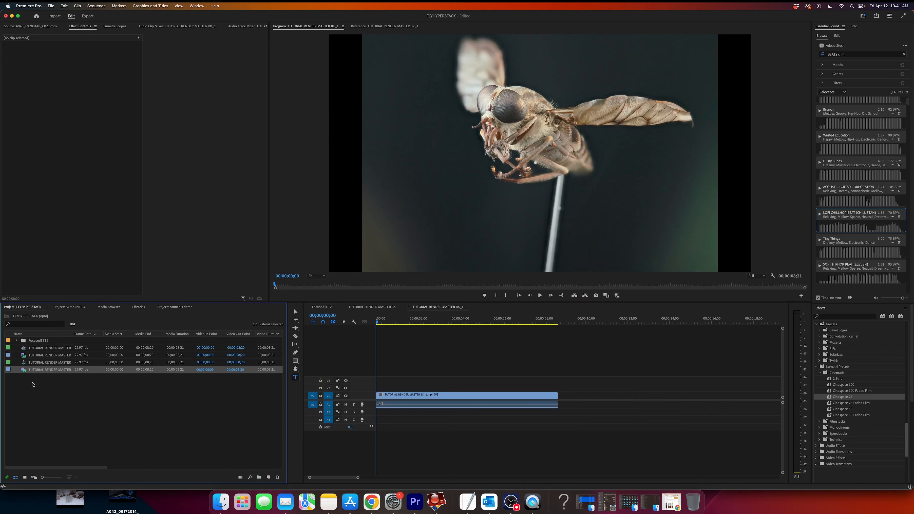
double_click(24, 373)
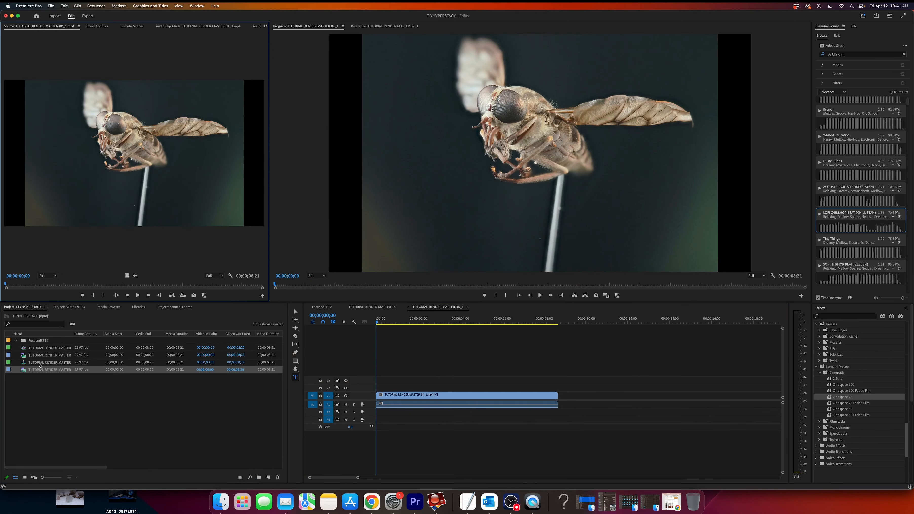
drag(73, 334, 121, 335)
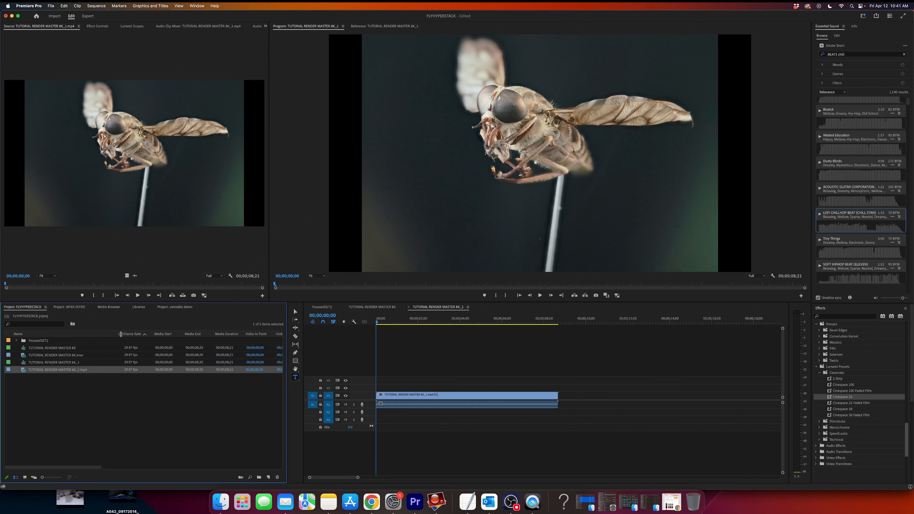
click(78, 349)
click(81, 370)
double_click(24, 363)
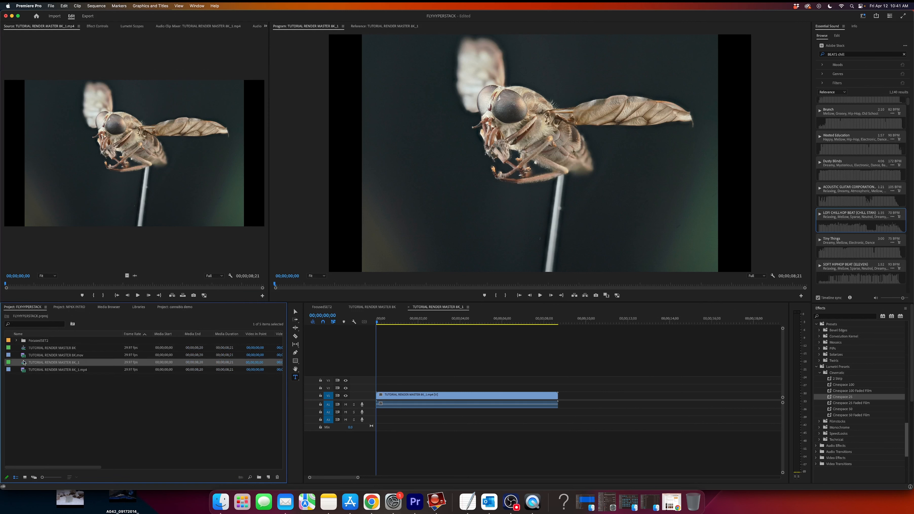
Apply the Cinespace 25 Lumetri preset to the 4K clip in the TUTORIAL RENDER MASTER 8K_1 sequence
drag(376, 323, 432, 400)
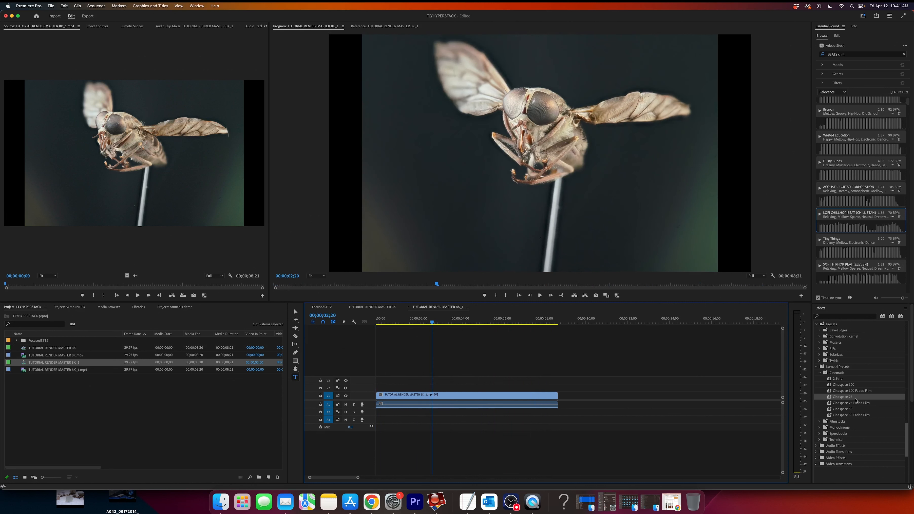
drag(855, 399, 516, 397)
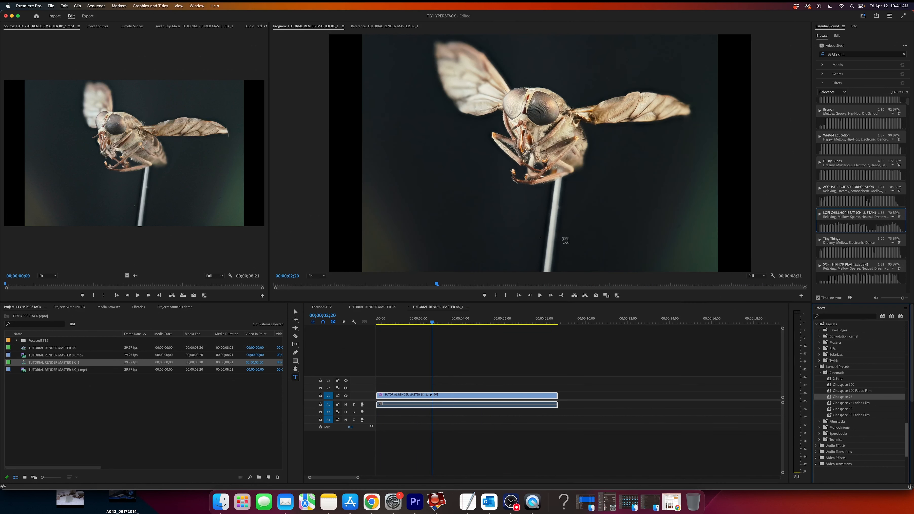
mouse_move(434, 321)
mouse_down()
mouse_move(383, 321)
mouse_move(505, 320)
mouse_move(430, 320)
mouse_up()
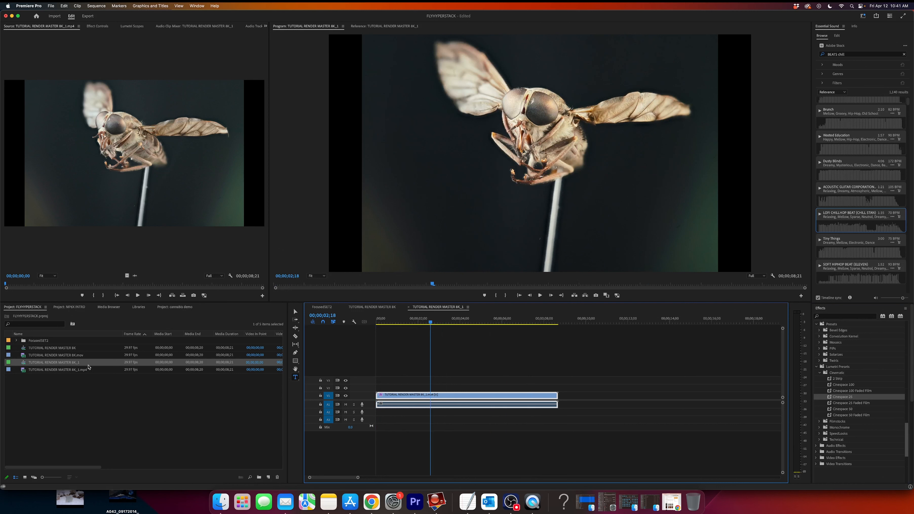
Review the project's source bin and rendered files, and scrub the graded 4K sequence to about seven seconds
click(61, 341)
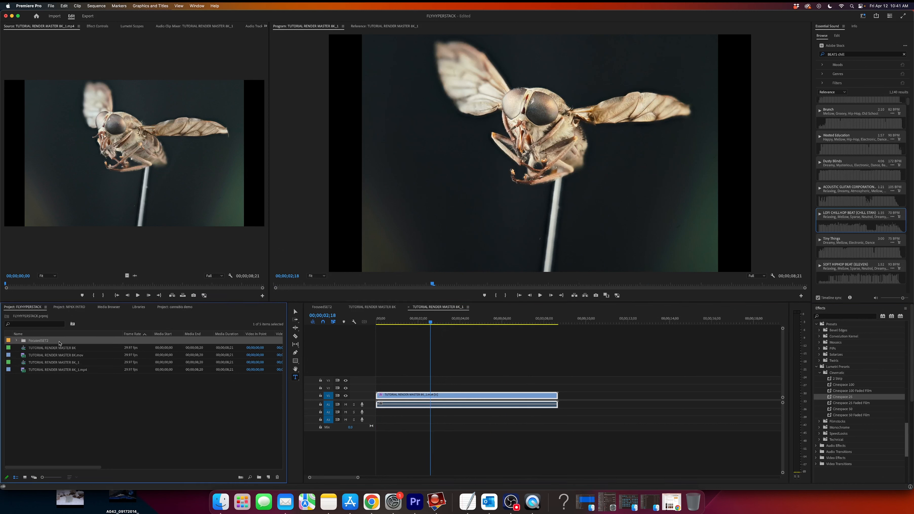
click(78, 349)
click(82, 370)
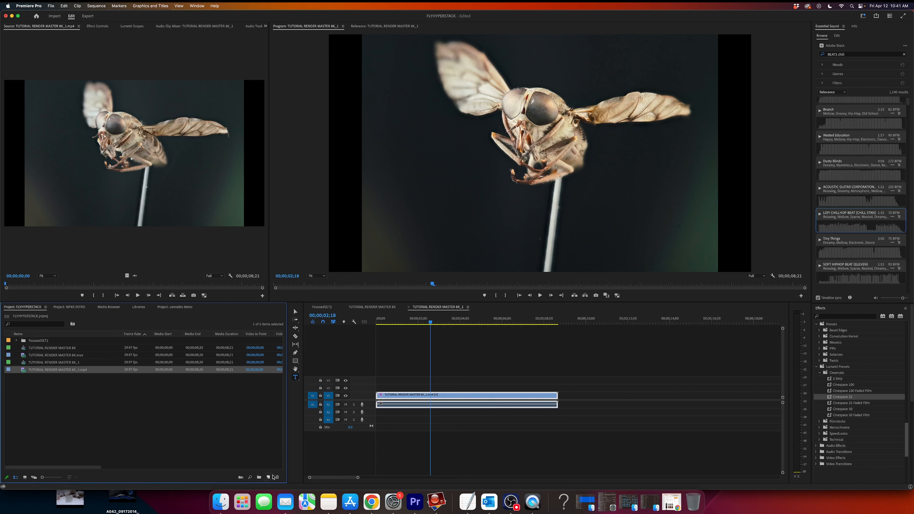
drag(429, 323, 522, 369)
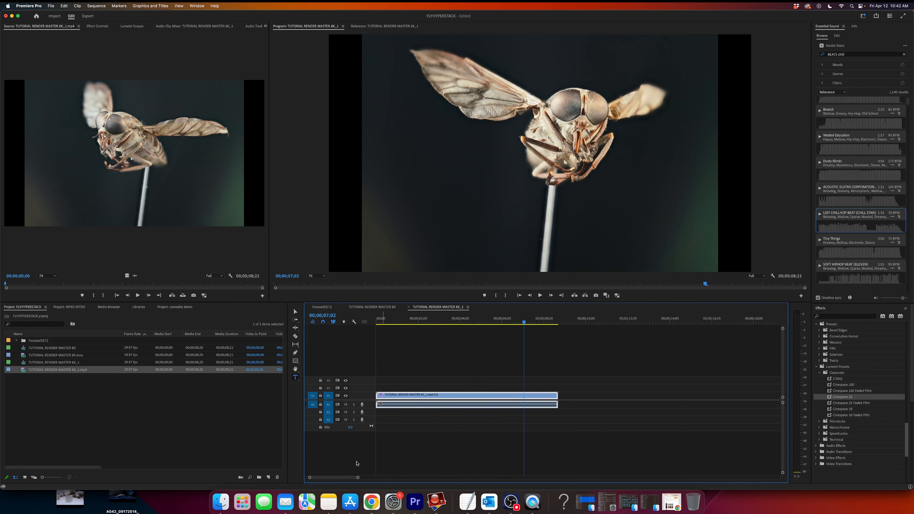